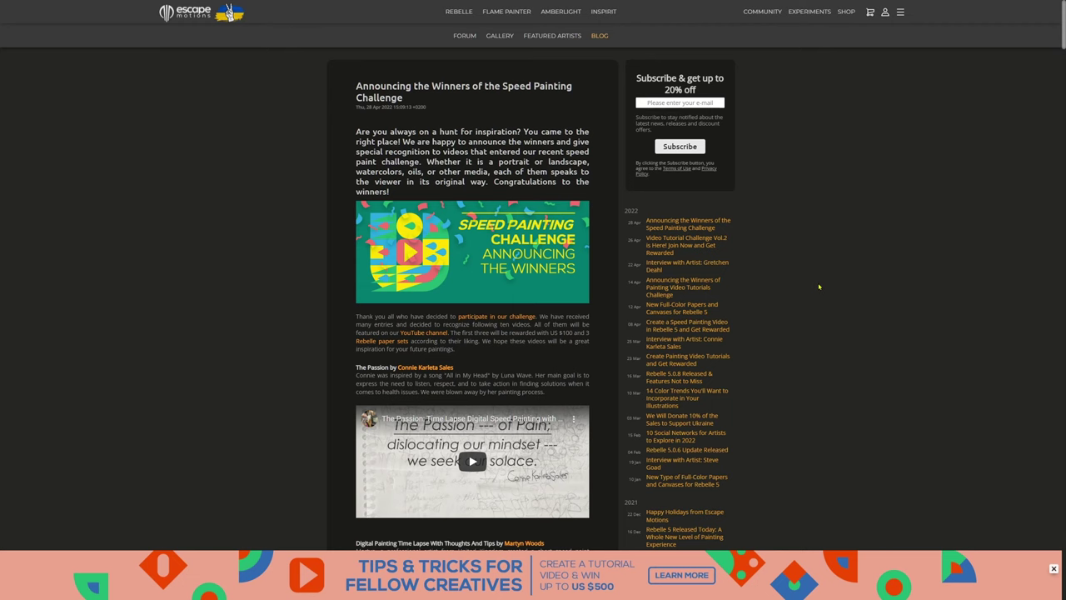
Open the blog post announcing the winners of the Painting Video Tutorials Challenge and read through the prize entries.
left_click(659, 292)
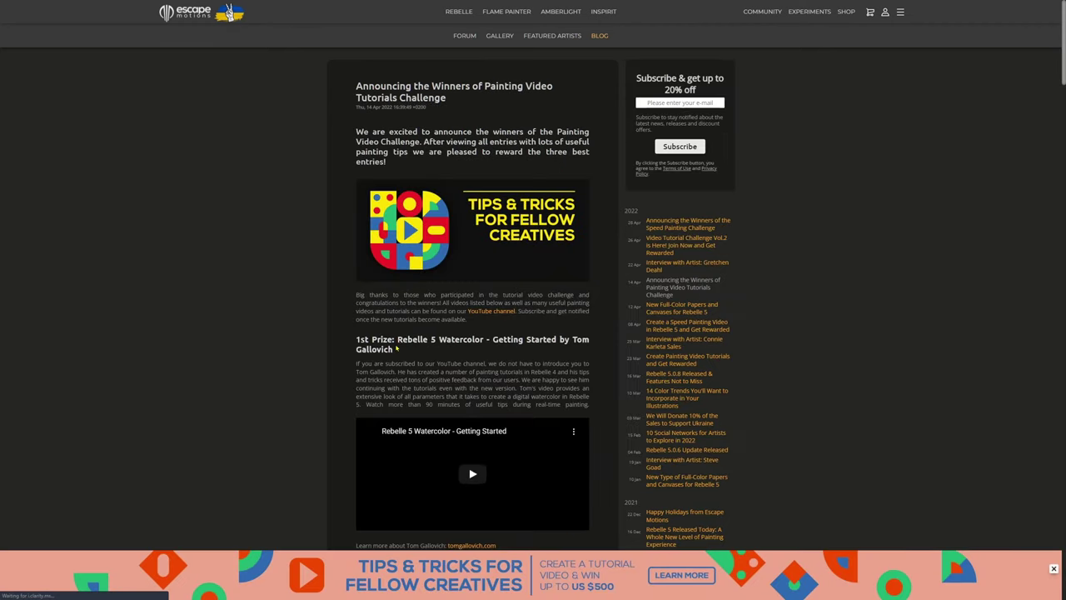
scroll(318, 327, "down", 3)
scroll(318, 327, "down", 8)
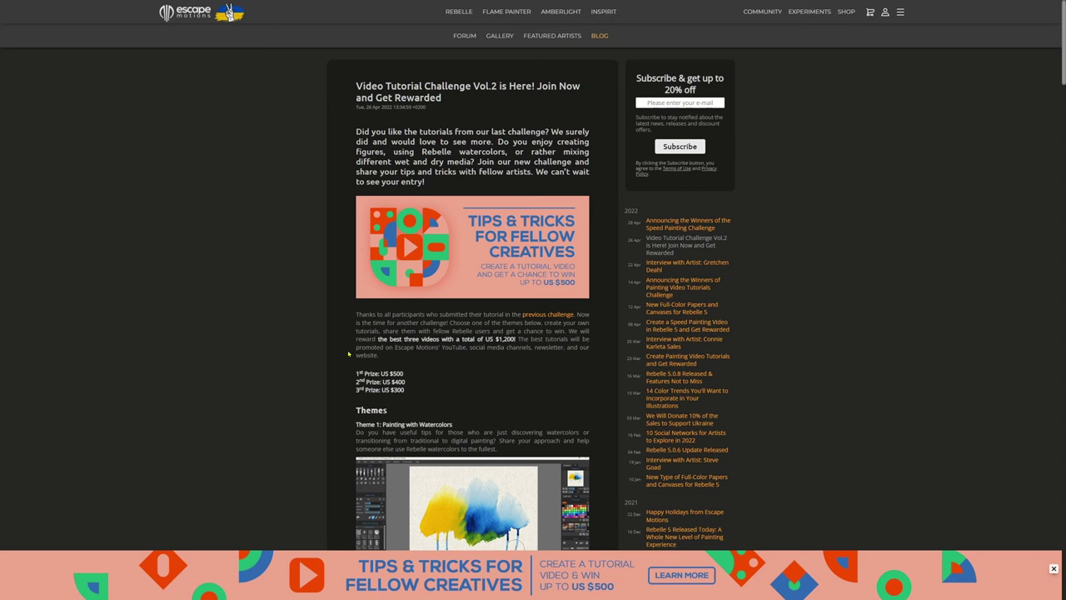
Read the Video Tutorial Challenge Vol.2 post, examining its prizes and its painting themes.
scroll(348, 354, "down", 1)
scroll(331, 347, "down", 2)
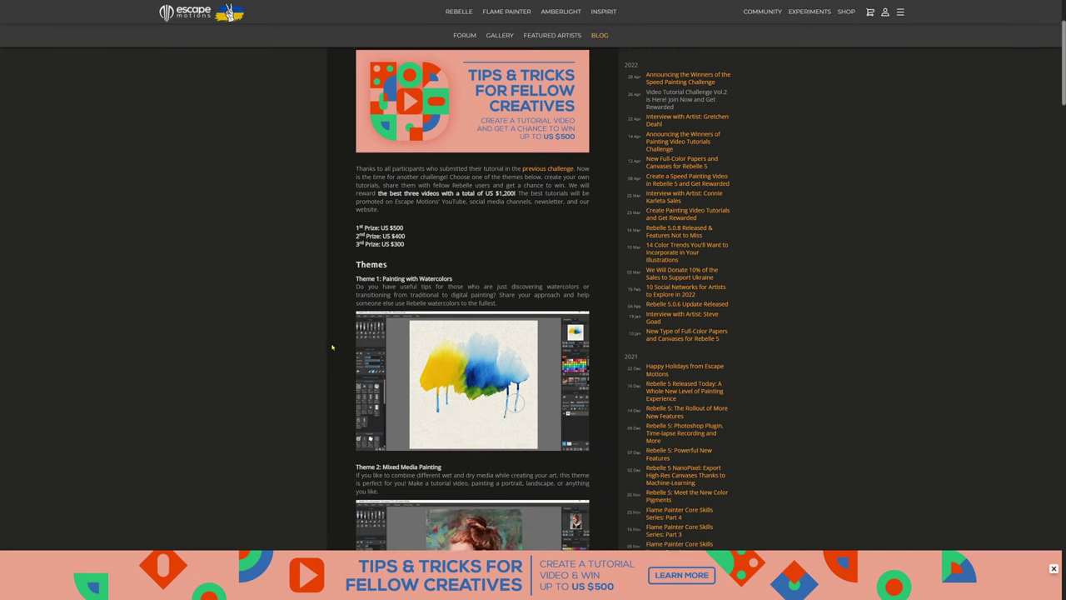
scroll(331, 346, "down", 2)
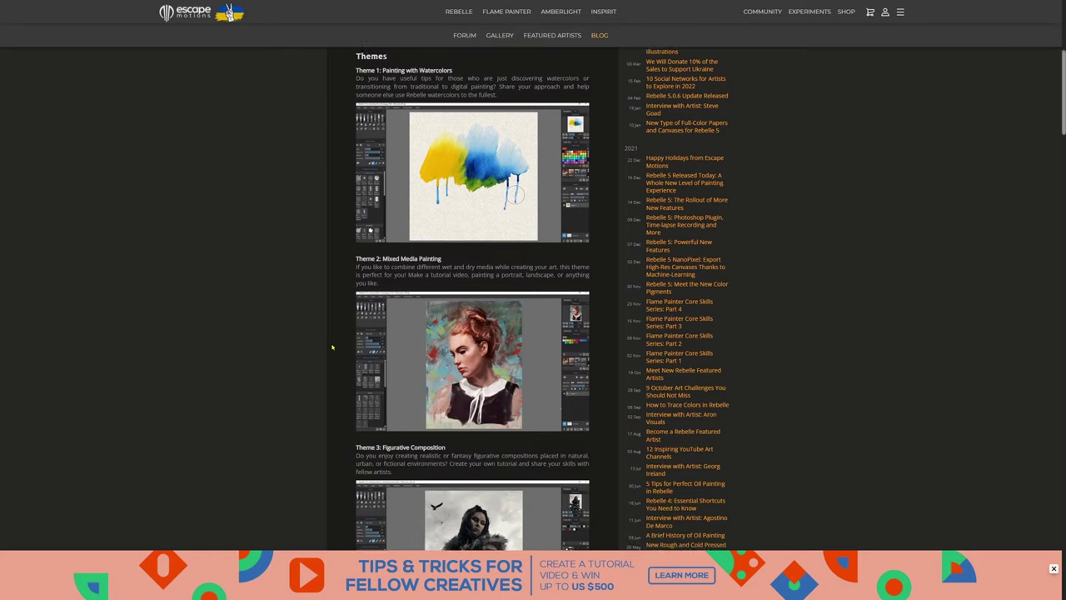
scroll(331, 347, "down", 1)
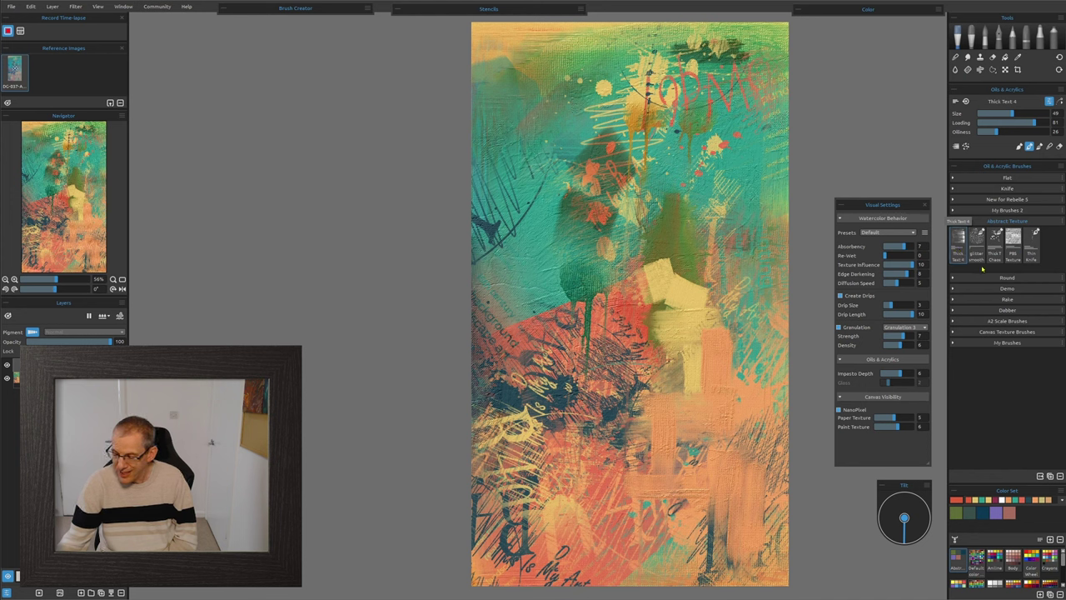
Review the available watercolor, ink, pencil, marker and airbrush brushes in Rebelle, one category after another.
left_click(986, 33)
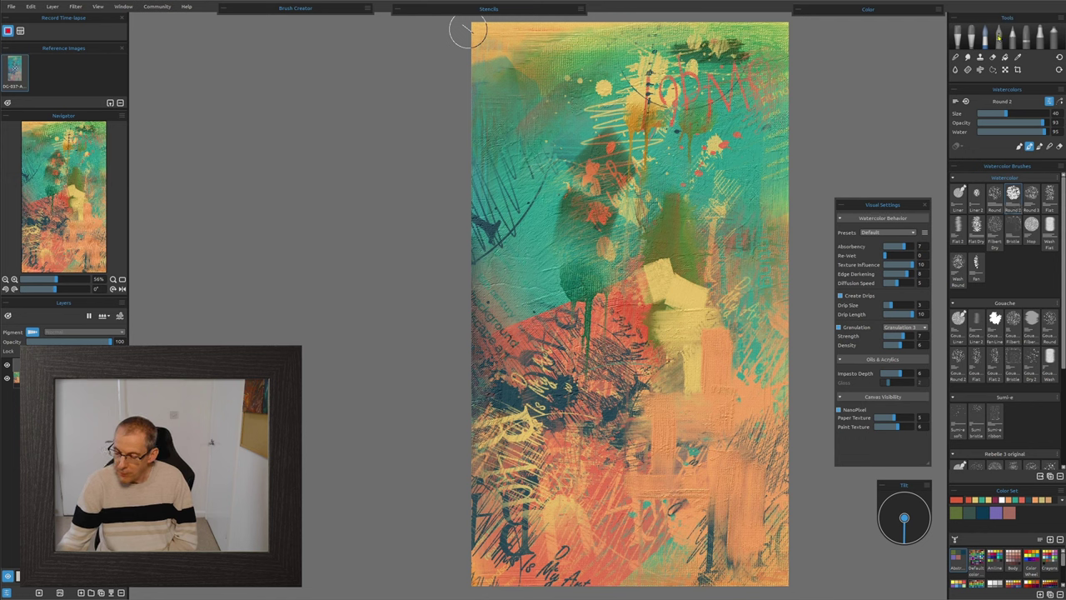
key("i")
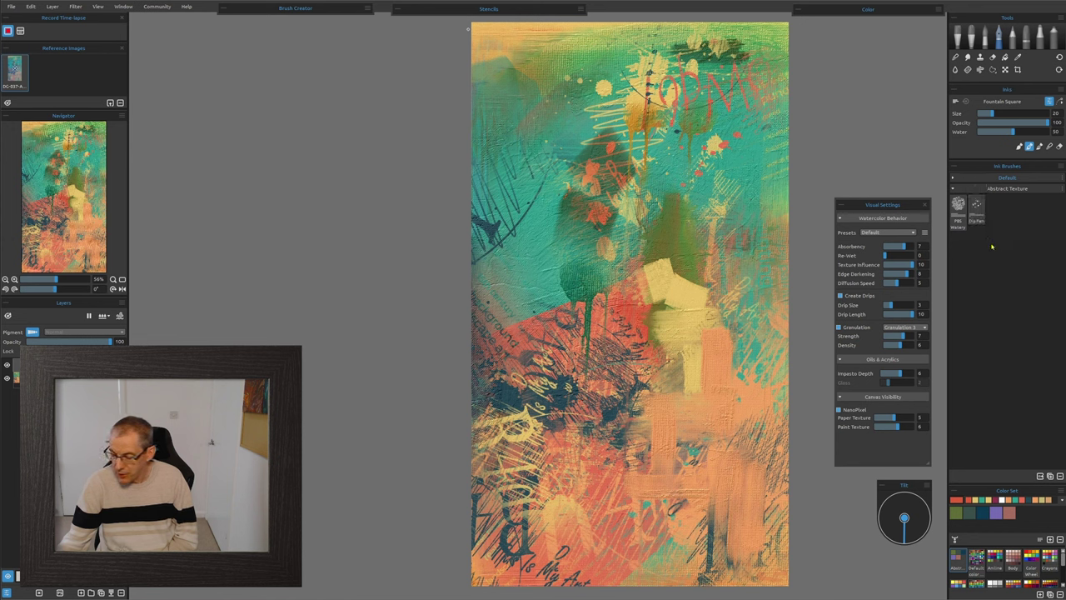
left_click(1013, 33)
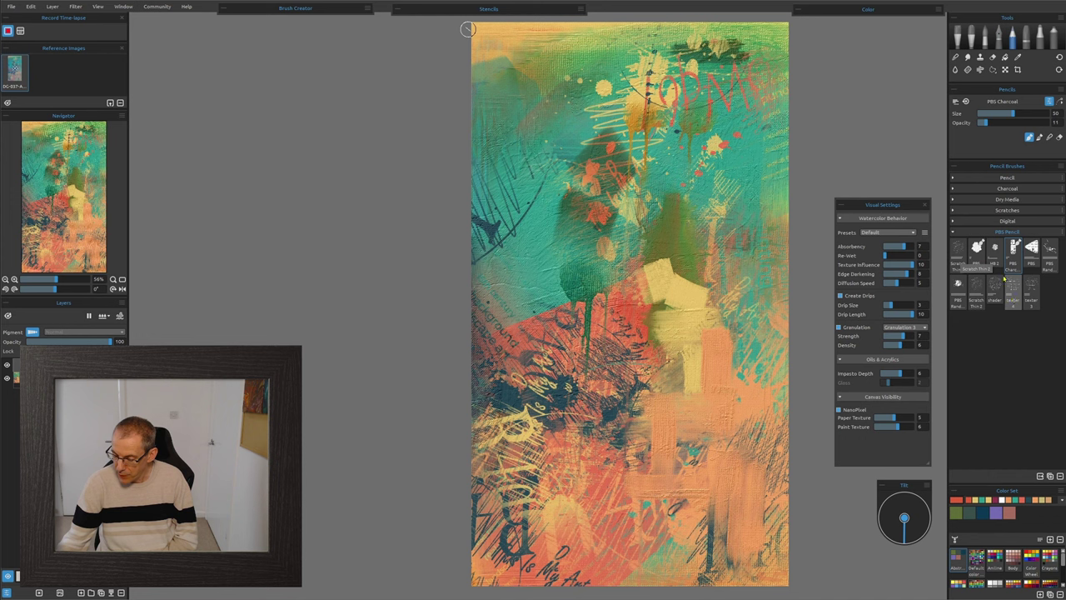
left_click(1039, 38)
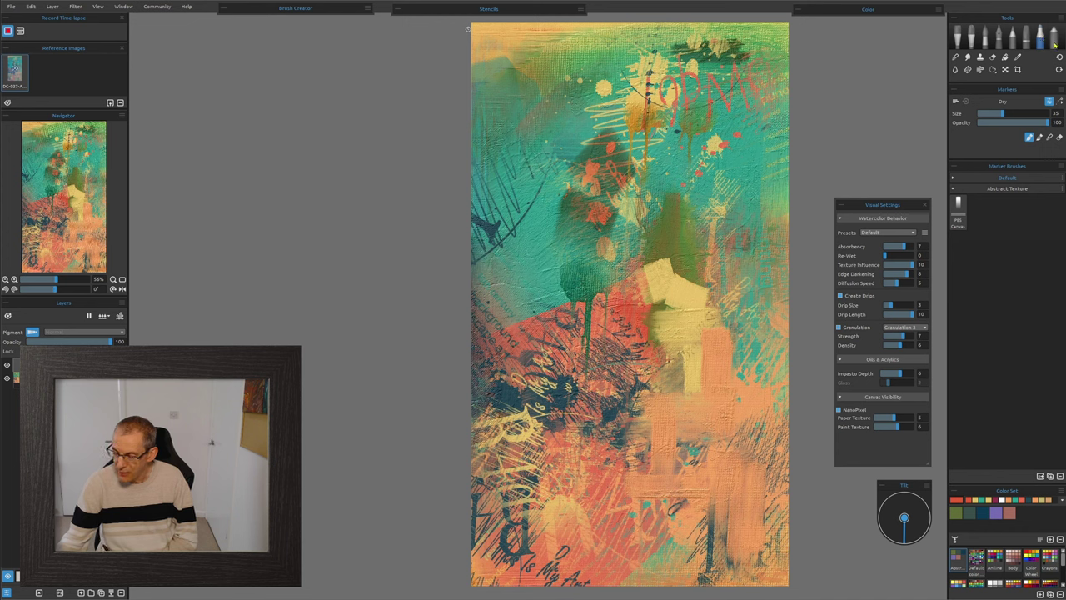
left_click(1054, 41)
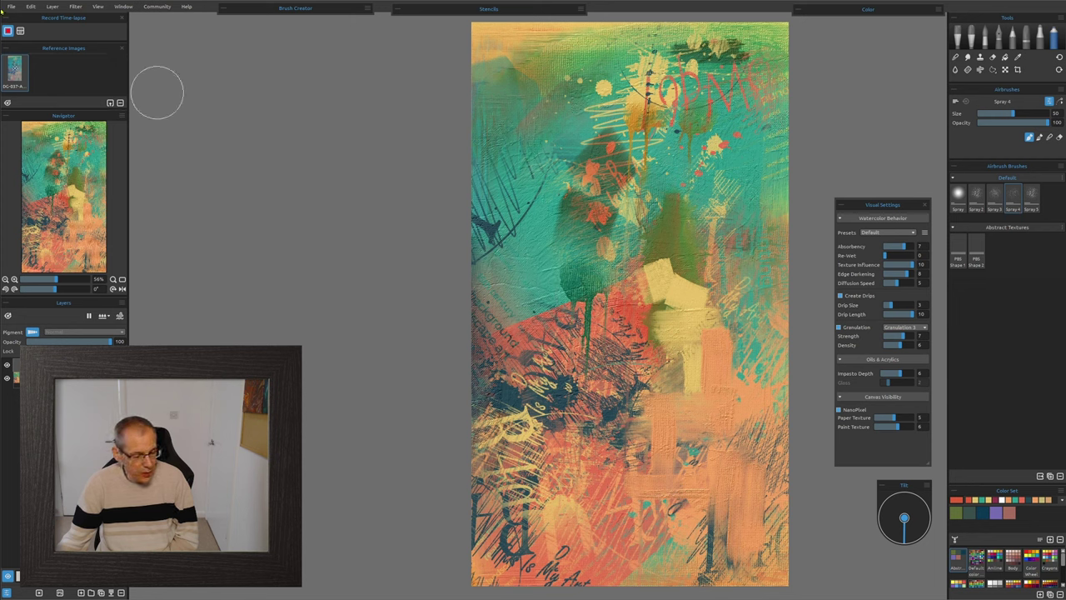
Check the canvas width and height in Canvas Size, cancelling without changing them.
left_click(31, 7)
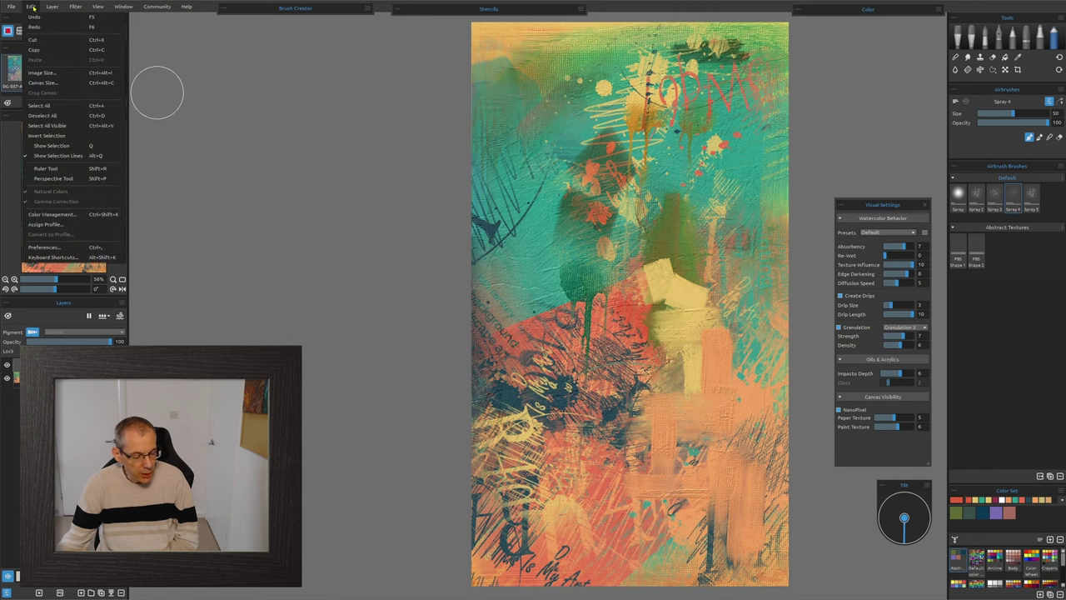
left_click(50, 83)
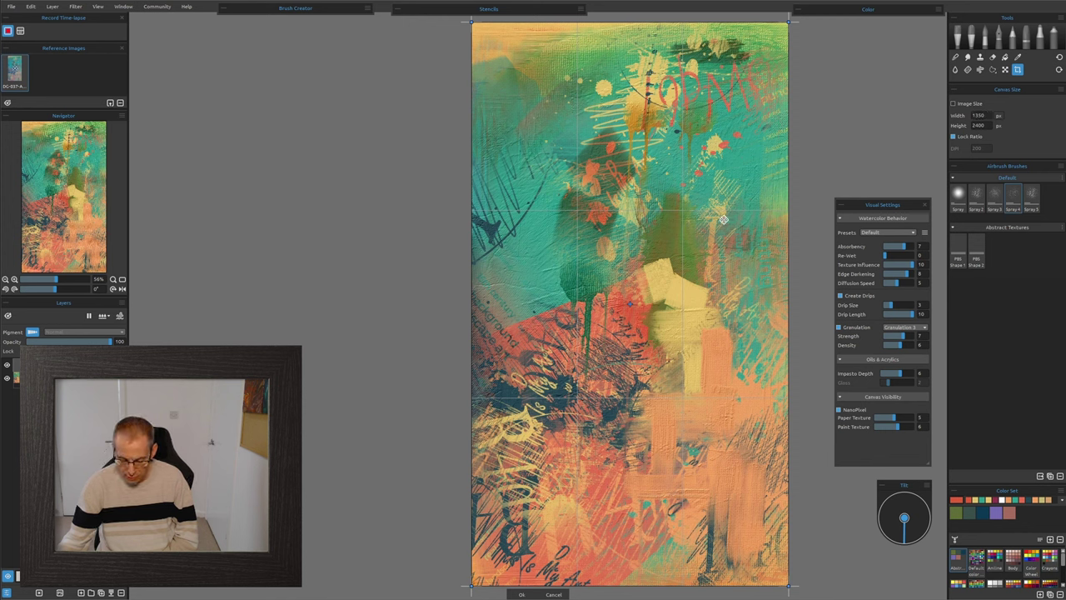
left_click(563, 595)
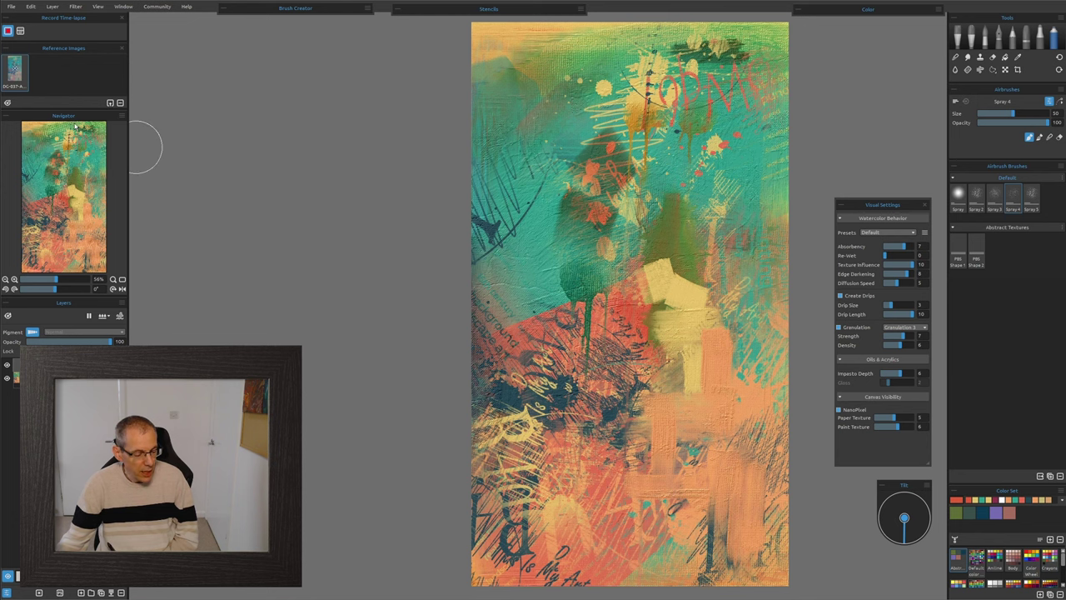
View the abstract reference image beside the canvas and close it again.
left_click(15, 73)
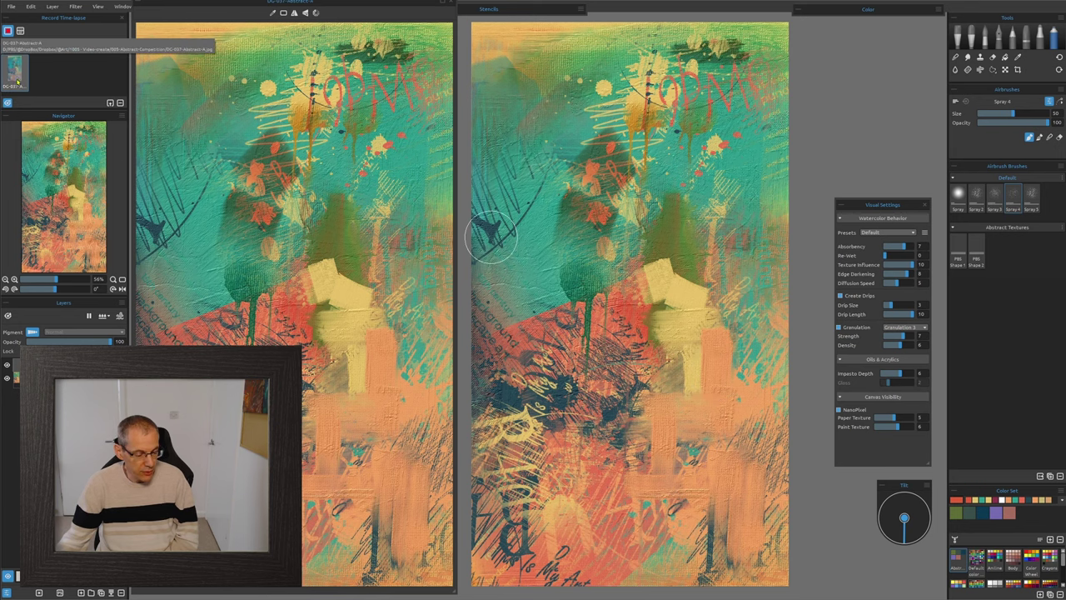
left_click(17, 77)
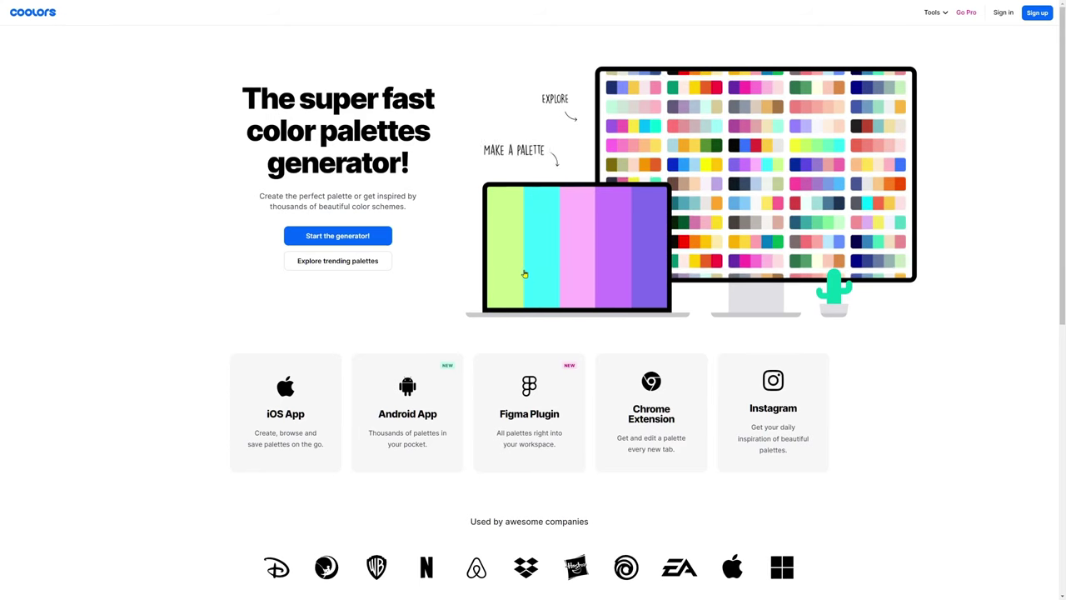
Start the palette generator in Coolors, generate a new palette and lock the colors 508991, 172A3A and 004346.
left_click(553, 261)
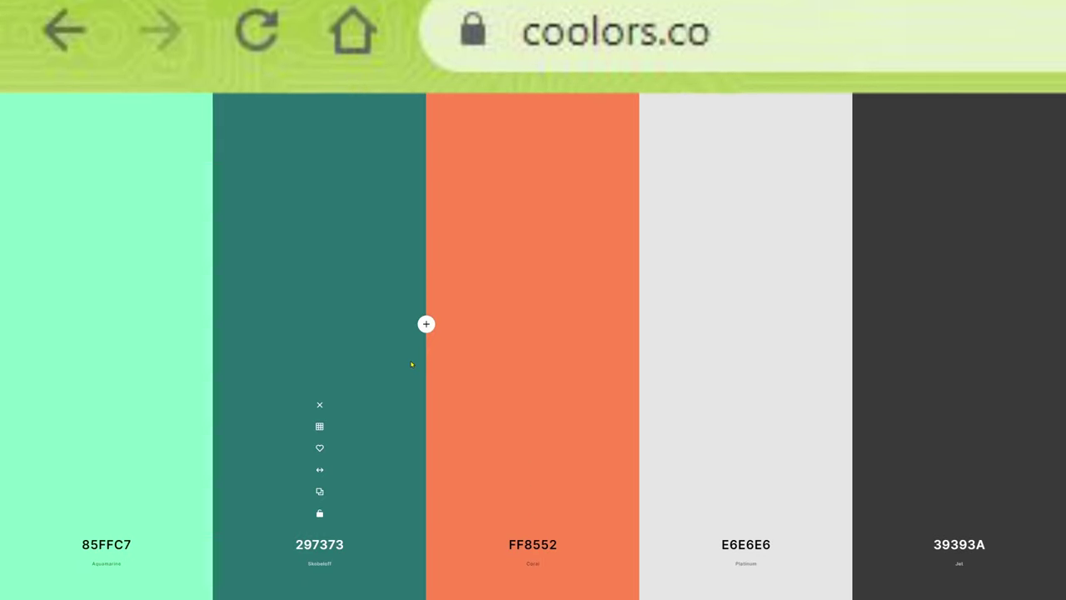
key("space")
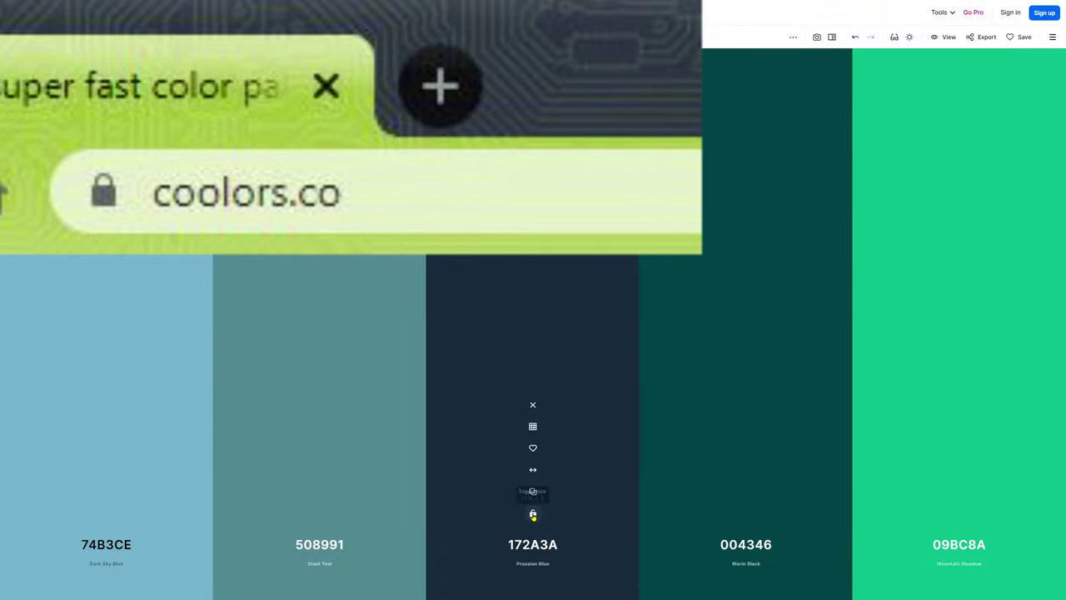
left_click(533, 515)
left_click(745, 514)
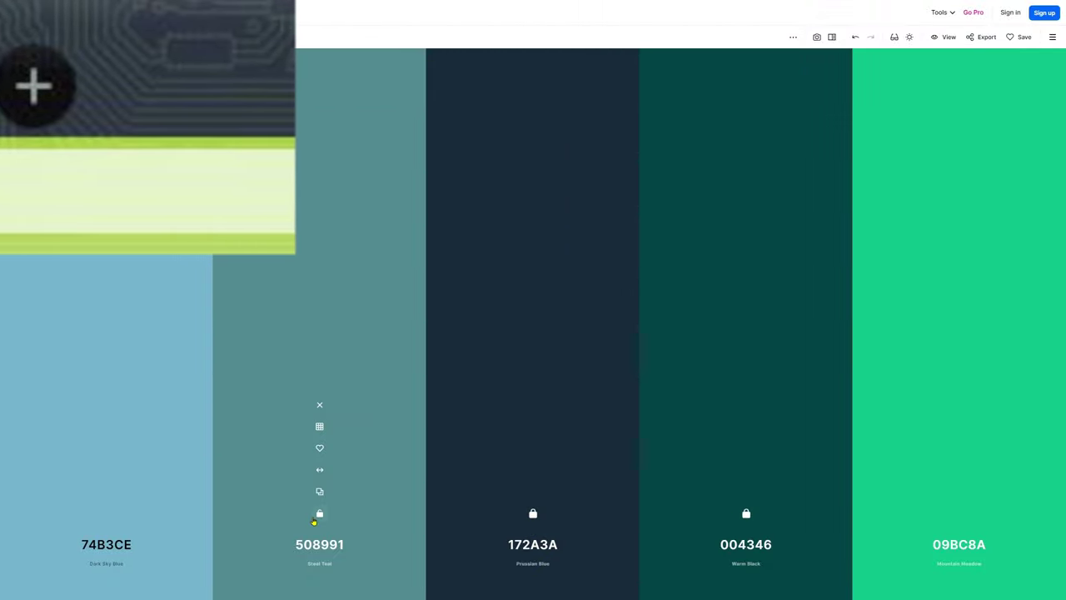
left_click(319, 514)
Regenerate the unlocked palette colors, locking the light green C5EDAC and producing the copper red C06E52.
key("space")
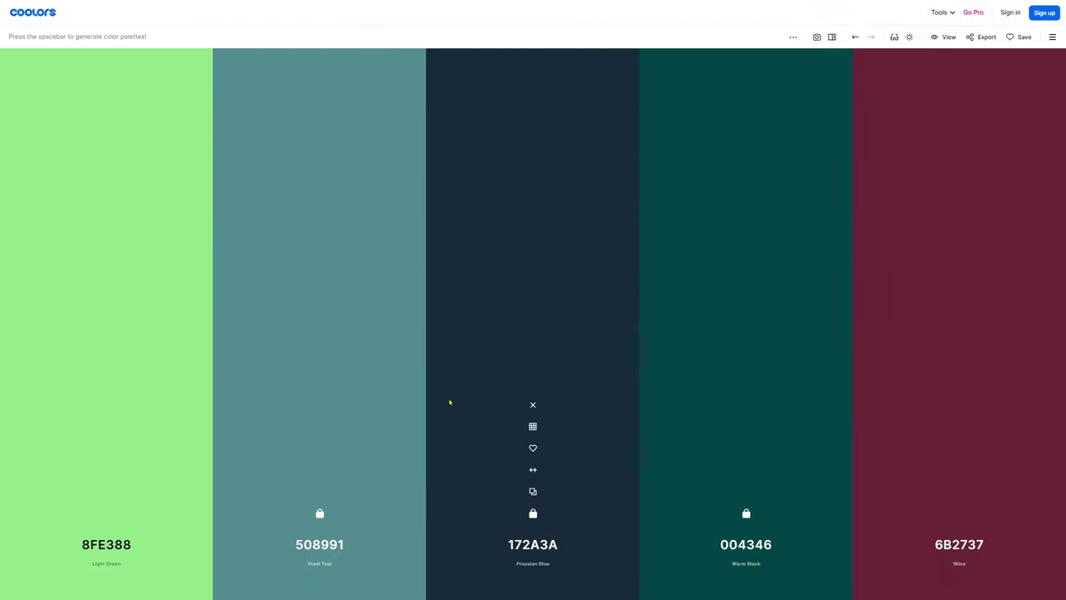
key("space")
key("space")
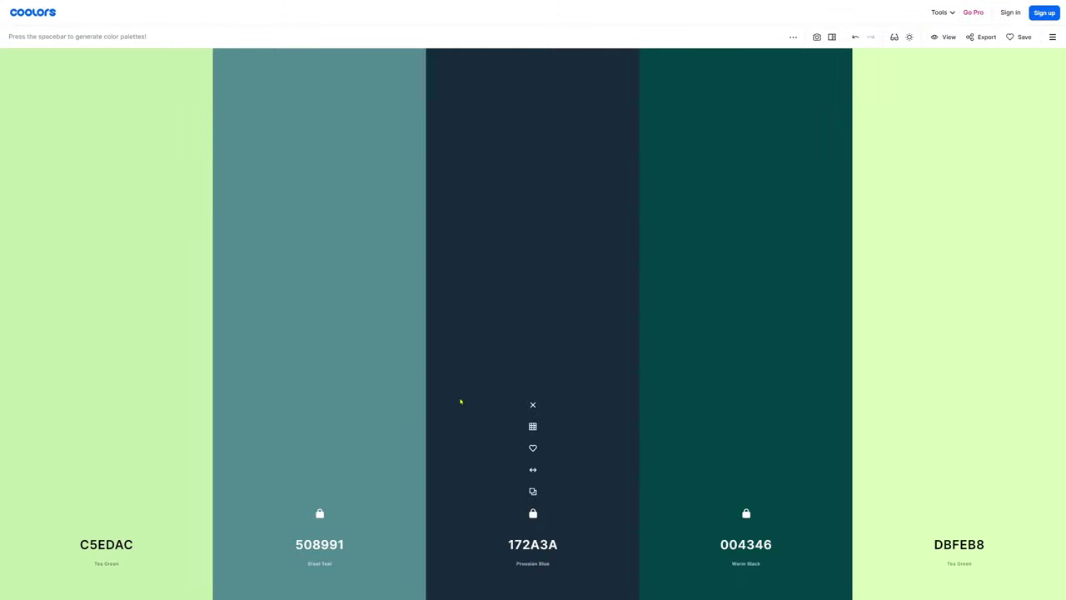
left_click(106, 514)
key("space")
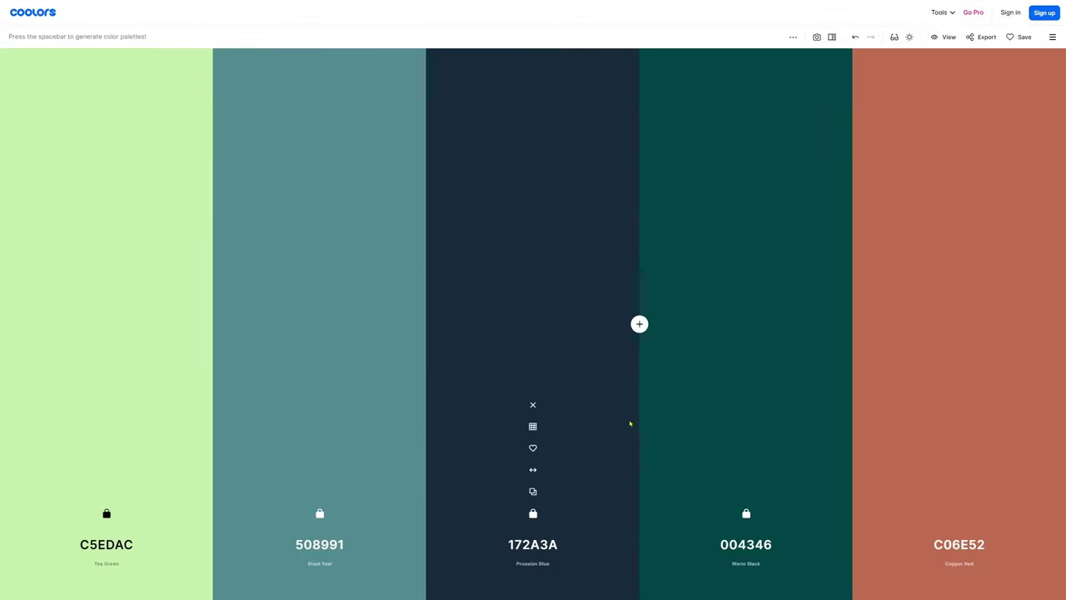
Reorder the palette so copper red C06E52 is third, 004346 fourth and Prussian blue 172A3A last.
left_click_drag(959, 469, 746, 465)
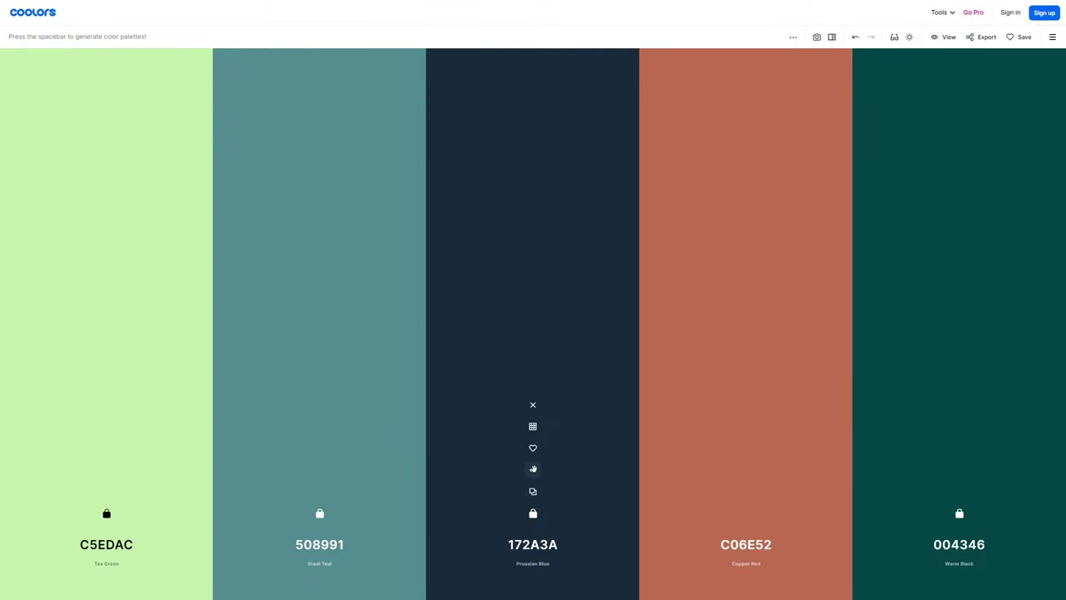
left_click_drag(533, 469, 935, 465)
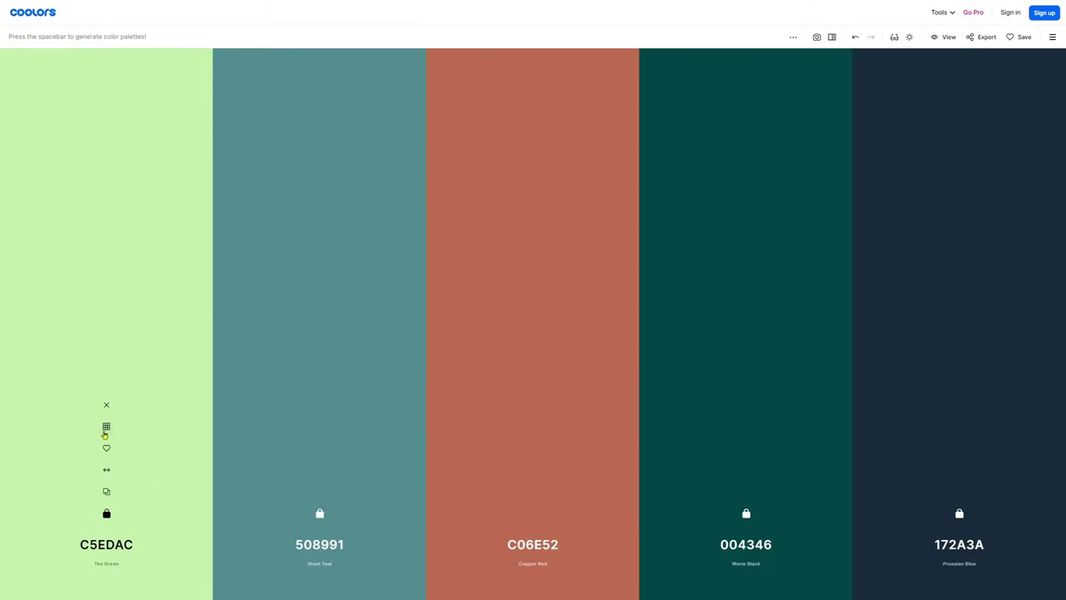
Change the light green palette color to the shade B9E99B.
left_click(105, 428)
key("Escape")
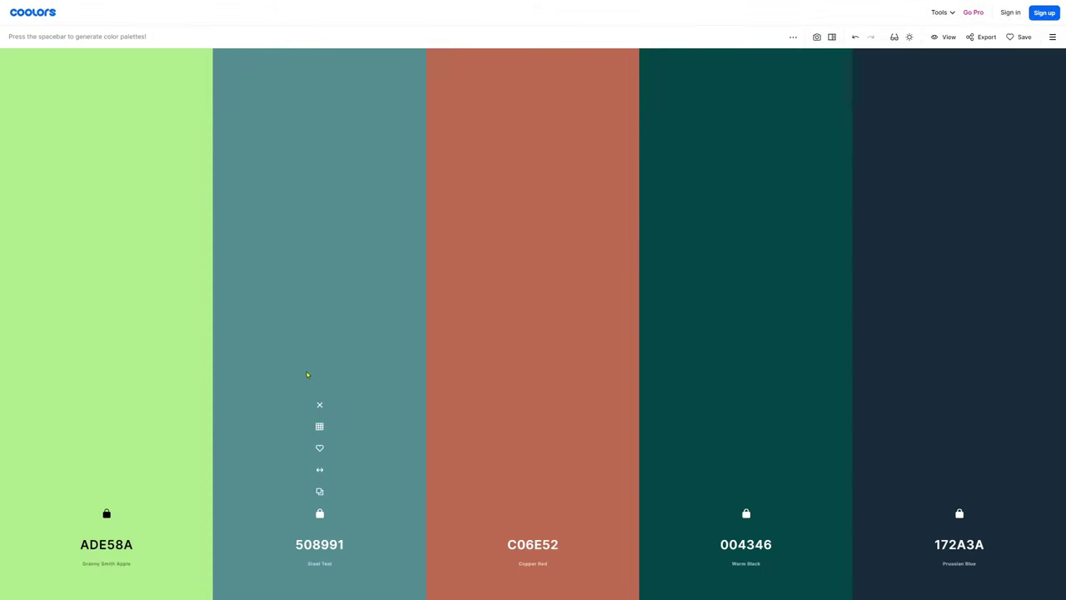
left_click(107, 427)
left_click(109, 193)
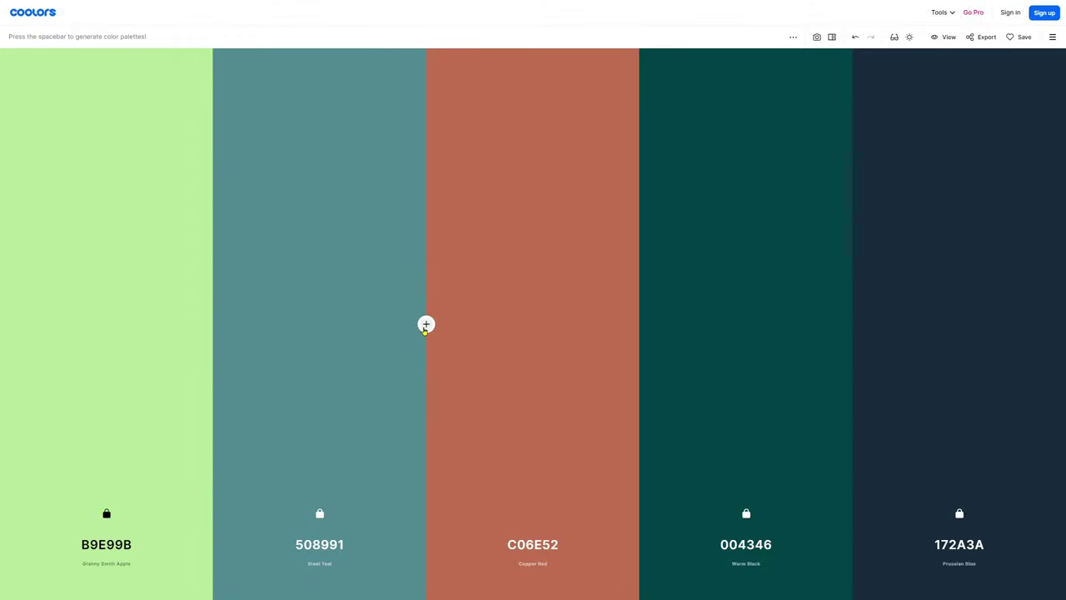
Add a sixth color between 508991 and C06E52, move it after C06E52, and try to regenerate the palette, dismissing the upgrade offer.
left_click(425, 325)
left_click_drag(444, 469, 631, 516)
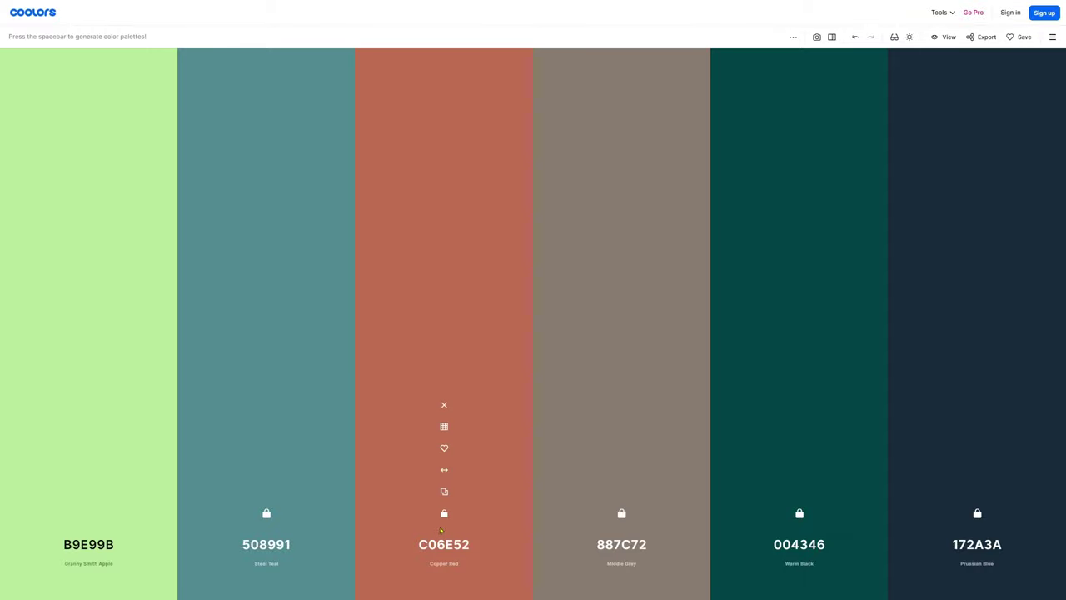
key("space")
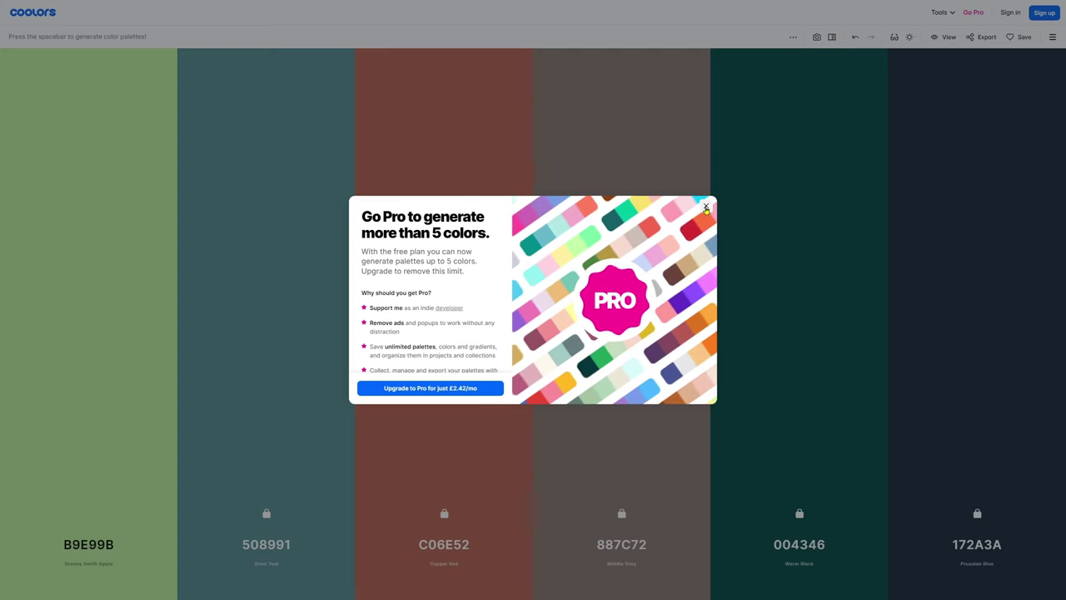
left_click(706, 206)
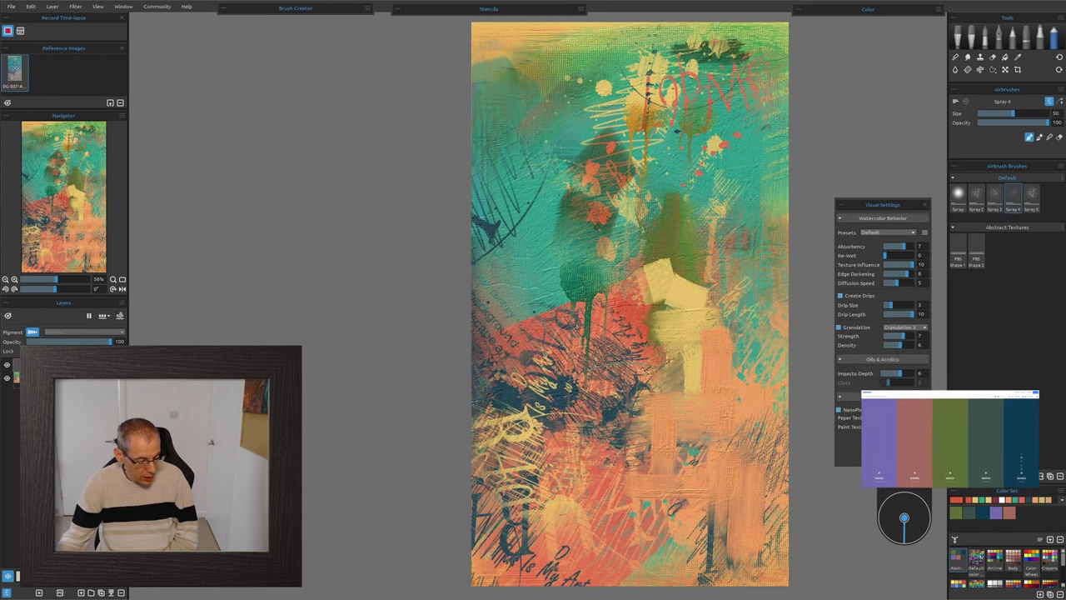
Hide the finished painting's layer in Rebelle and paint dark blue strokes across the upper canvas with the PBS Texture oil brush.
left_click(7, 378)
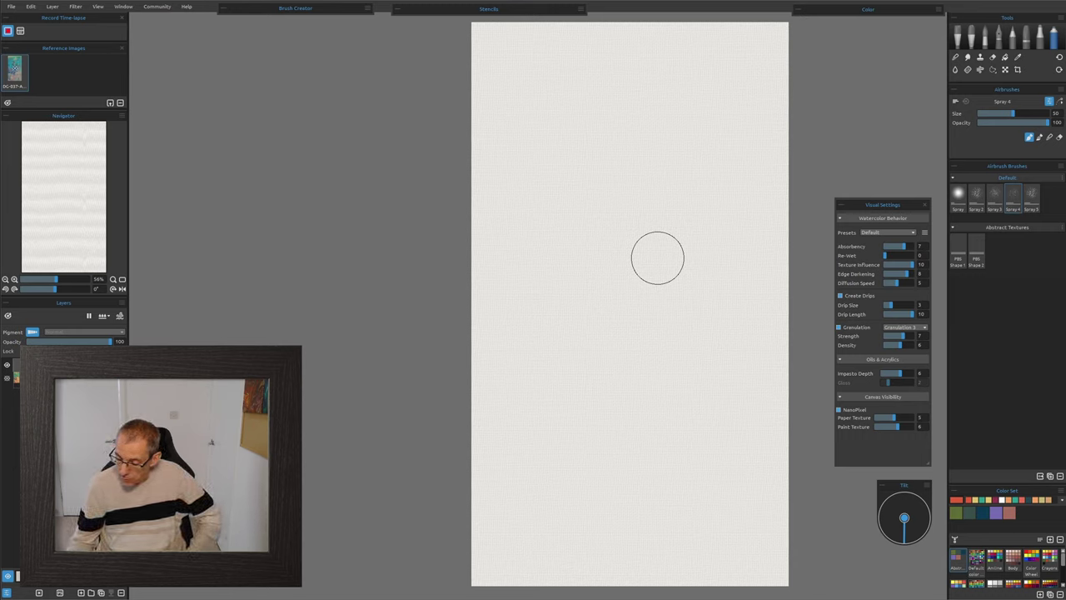
left_click(967, 38)
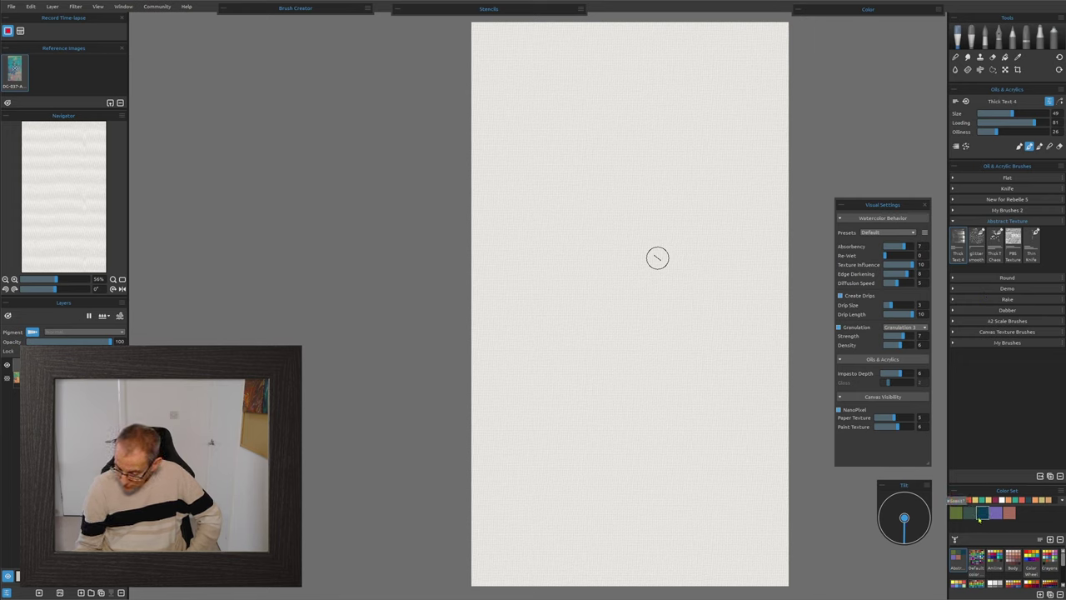
left_click(1013, 241)
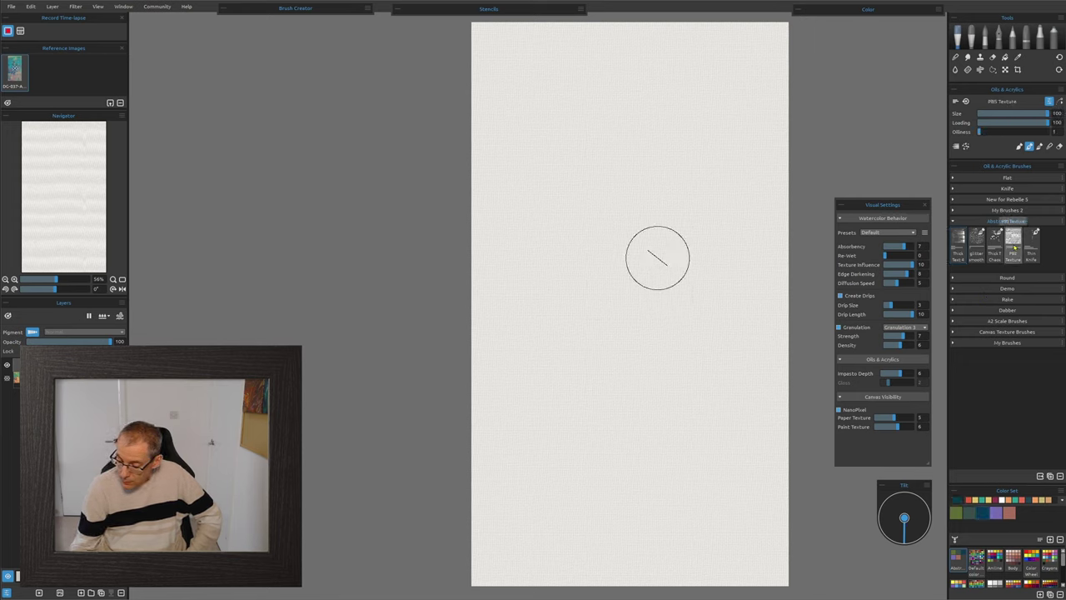
mouse_move(624, 131)
left_mouse_down()
mouse_move(638, 142)
mouse_move(542, 200)
mouse_move(550, 225)
mouse_move(533, 166)
mouse_move(520, 204)
mouse_move(492, 200)
mouse_move(503, 333)
mouse_move(616, 192)
mouse_move(644, 182)
mouse_move(691, 191)
mouse_move(754, 133)
mouse_move(769, 150)
mouse_move(712, 133)
left_mouse_up()
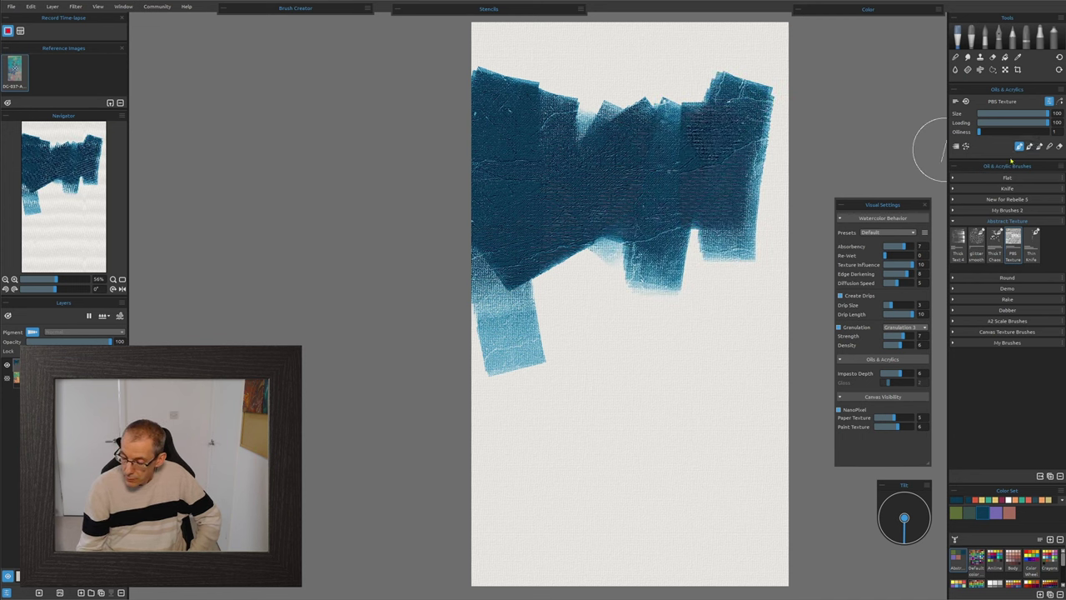
mouse_move(775, 116)
left_mouse_down()
mouse_move(666, 50)
mouse_move(677, 177)
left_mouse_up()
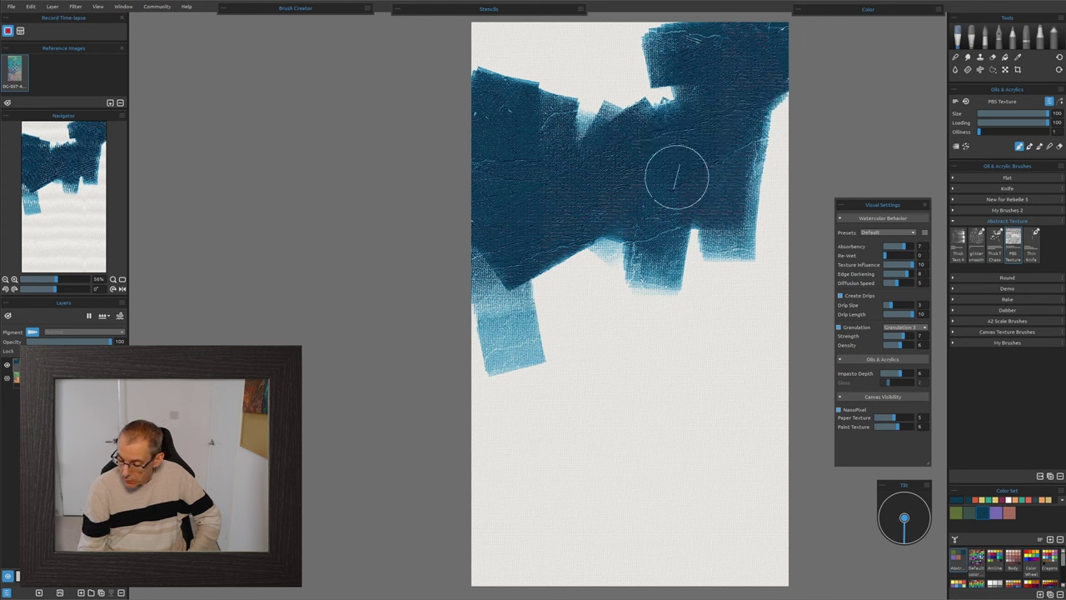
Blend and roughen the dark blue paint across the upper canvas with the Thick T oil brush from Abstract Texture.
left_click(995, 242)
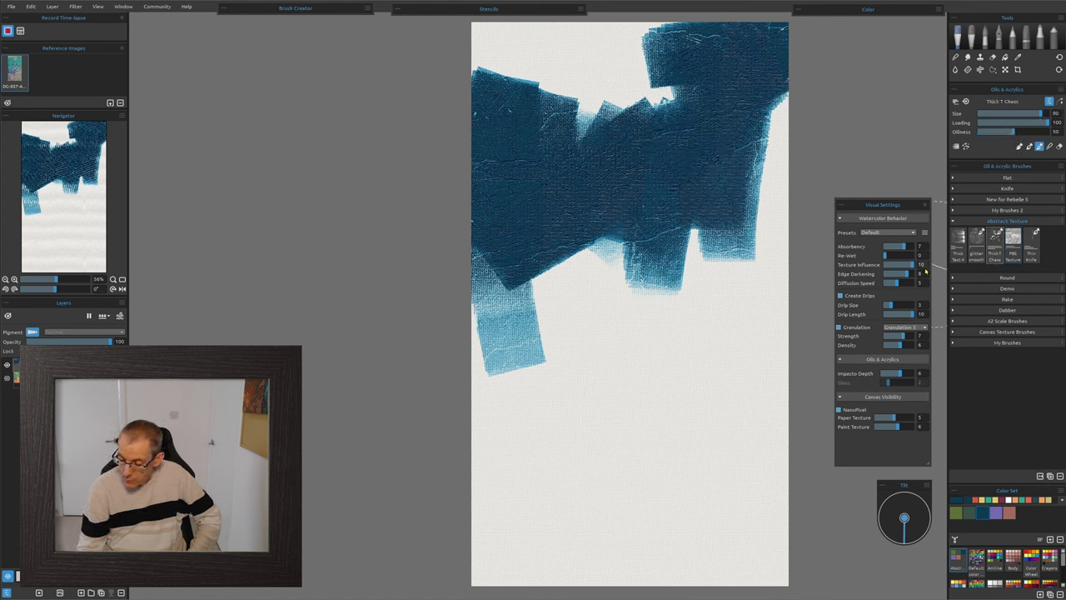
mouse_move(675, 190)
left_mouse_down()
mouse_move(658, 250)
mouse_move(700, 300)
mouse_move(754, 204)
mouse_move(778, 125)
left_mouse_up()
mouse_move(691, 169)
left_mouse_down()
mouse_move(633, 84)
mouse_move(583, 67)
mouse_move(471, 127)
left_mouse_up()
Extend the dark blue paint across the middle of the canvas with broad strokes of the PBS Texture brush.
left_click(1013, 242)
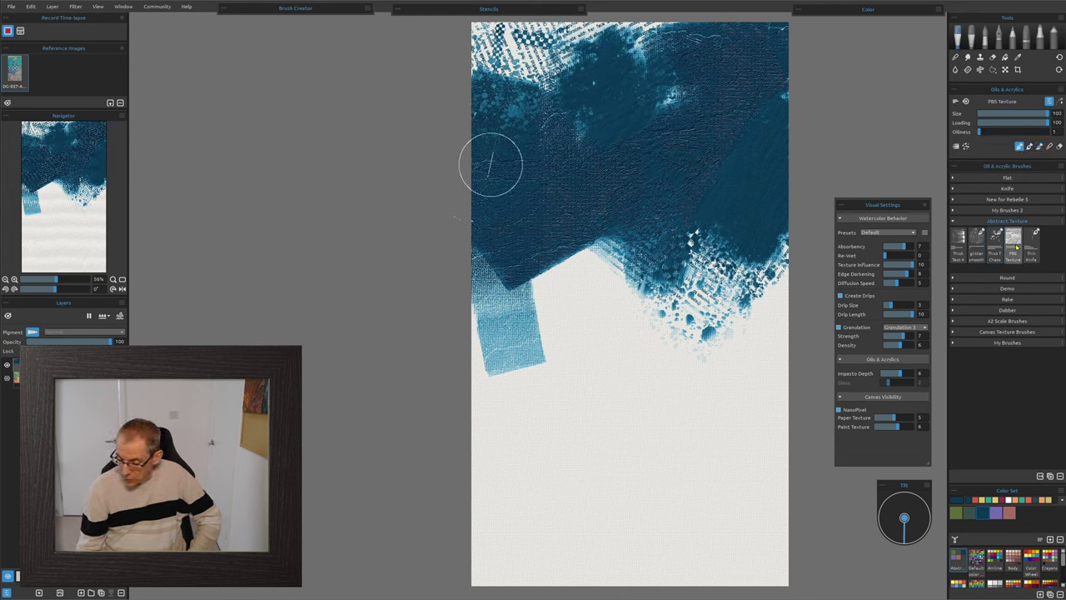
mouse_move(602, 283)
left_mouse_down()
mouse_move(612, 317)
mouse_move(575, 354)
mouse_move(500, 316)
mouse_move(491, 400)
left_mouse_up()
mouse_move(568, 324)
left_mouse_down()
mouse_move(708, 300)
mouse_move(733, 250)
mouse_move(774, 283)
mouse_move(767, 372)
left_mouse_up()
Roughen and blend the lower edge and upper area of the dark blue paint with the Thick T Chaos brush.
left_click(995, 242)
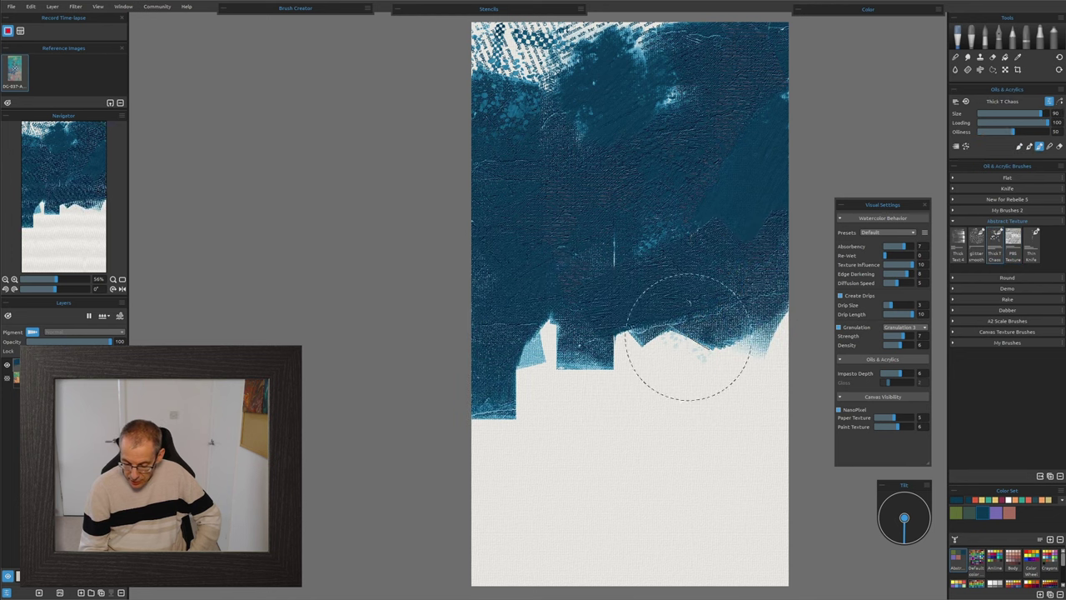
mouse_move(678, 345)
left_mouse_down()
mouse_move(663, 369)
mouse_move(754, 359)
mouse_move(779, 333)
mouse_move(579, 350)
mouse_move(500, 425)
mouse_move(511, 358)
mouse_move(575, 441)
left_mouse_up()
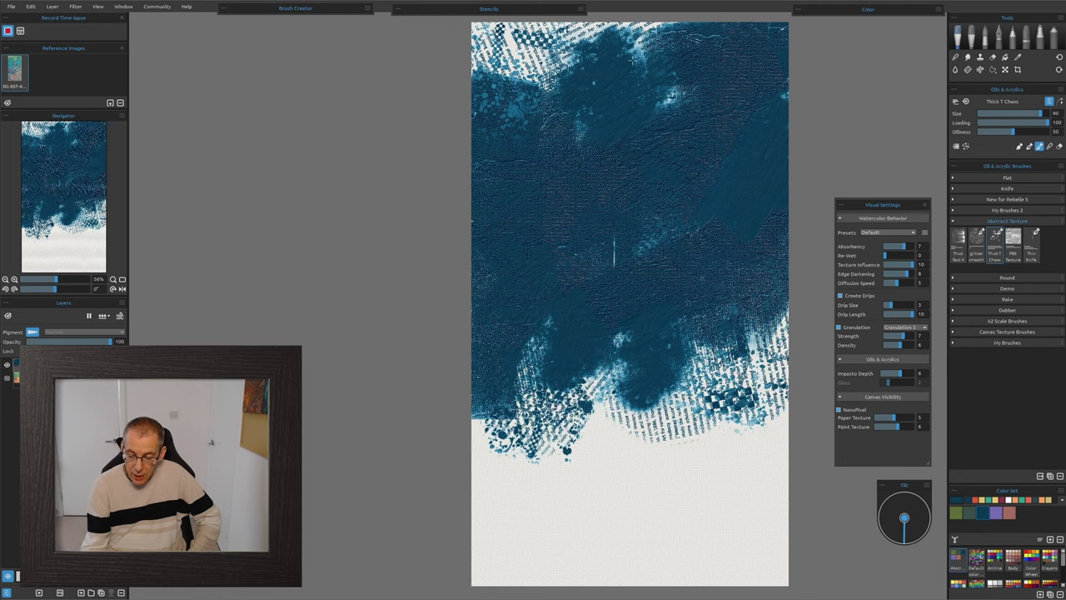
left_click_drag(637, 46, 667, 112)
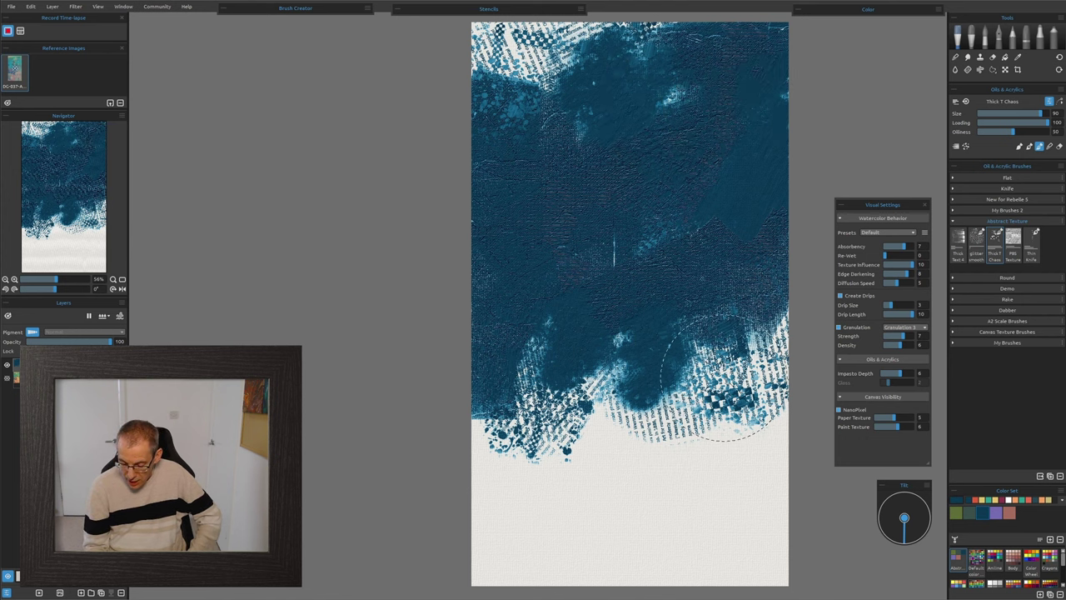
left_click_drag(724, 377, 693, 406)
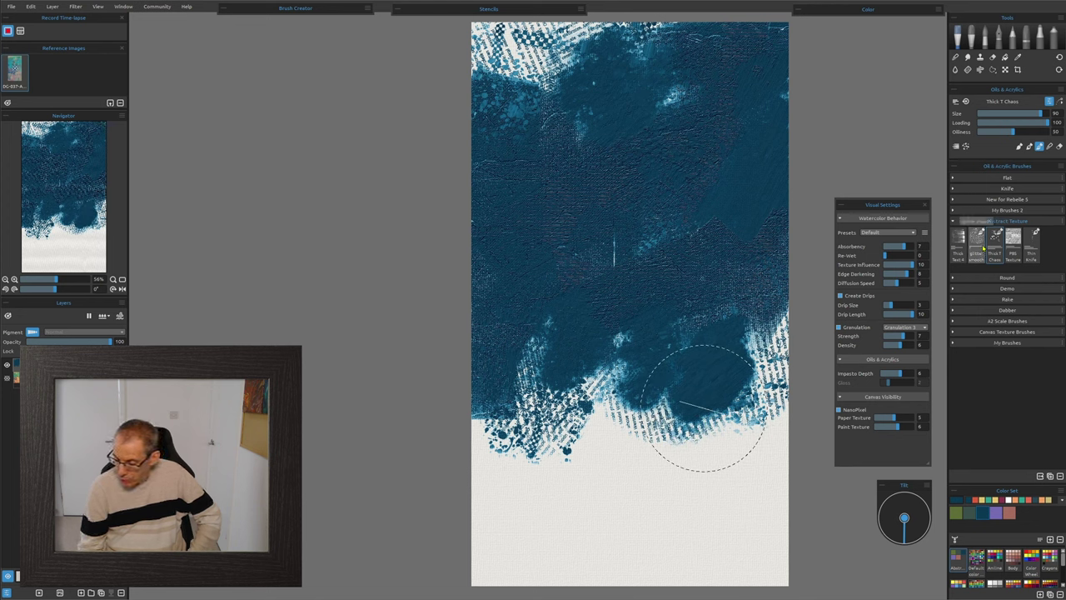
With the Thin Knife brush, work dark blue into the upper-left white area and add muted green patches across the upper canvas.
left_click(1033, 242)
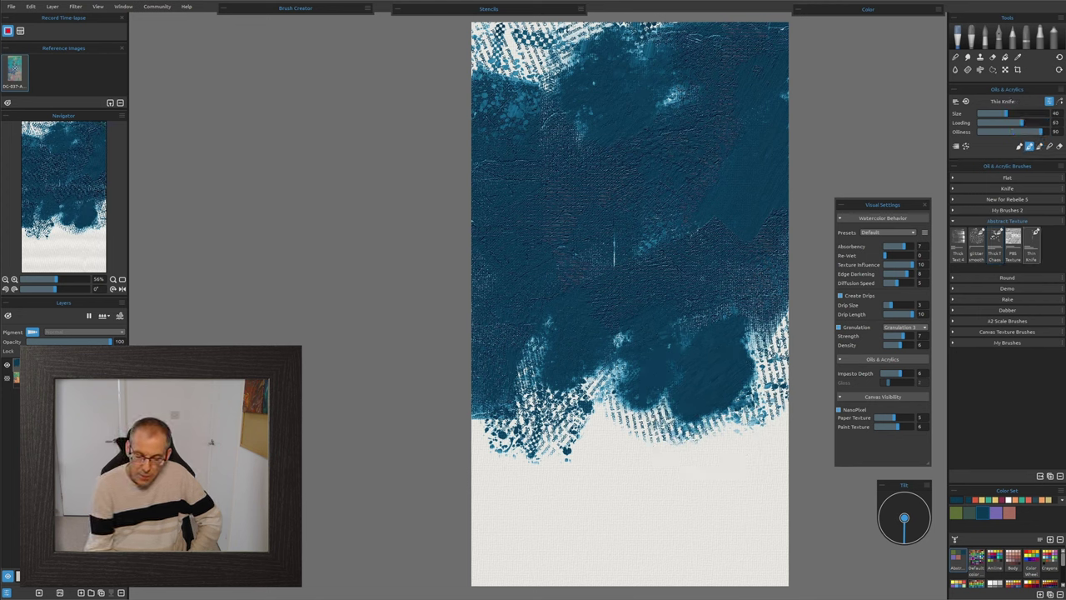
mouse_move(577, 65)
left_mouse_down()
mouse_move(561, 62)
mouse_move(538, 81)
mouse_move(525, 52)
mouse_move(492, 33)
mouse_move(487, 75)
mouse_move(512, 71)
left_mouse_up()
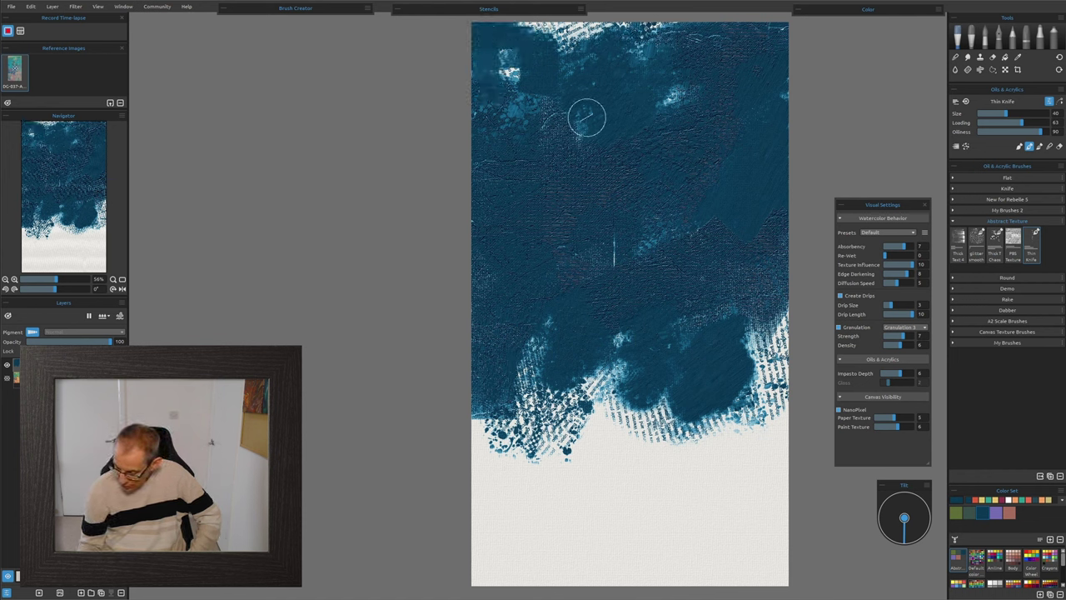
mouse_move(680, 224)
left_mouse_down()
mouse_move(648, 235)
mouse_move(658, 218)
left_mouse_up()
left_click_drag(678, 92, 663, 104)
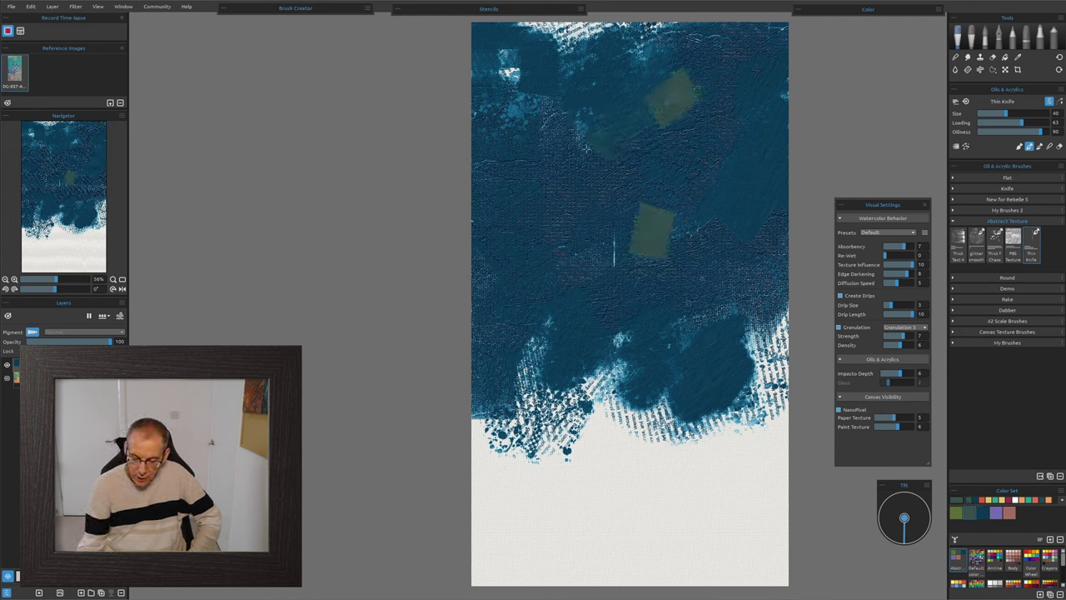
left_click_drag(586, 149, 581, 93)
left_click_drag(499, 75, 583, 33)
Lay overlapping muted green Thin Knife strokes over the ragged lower-left edge of the dark blue area.
left_click_drag(628, 349, 608, 383)
mouse_move(629, 329)
left_mouse_down()
mouse_move(604, 400)
mouse_move(607, 429)
left_mouse_up()
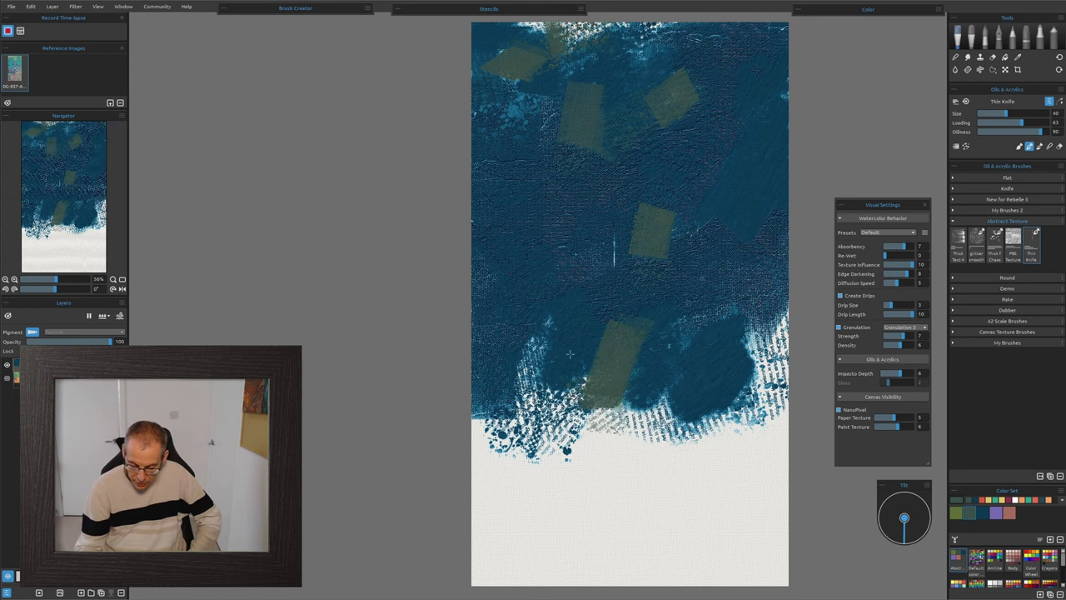
mouse_move(566, 375)
left_mouse_down()
mouse_move(533, 308)
mouse_move(528, 437)
left_mouse_up()
left_click_drag(550, 391, 611, 442)
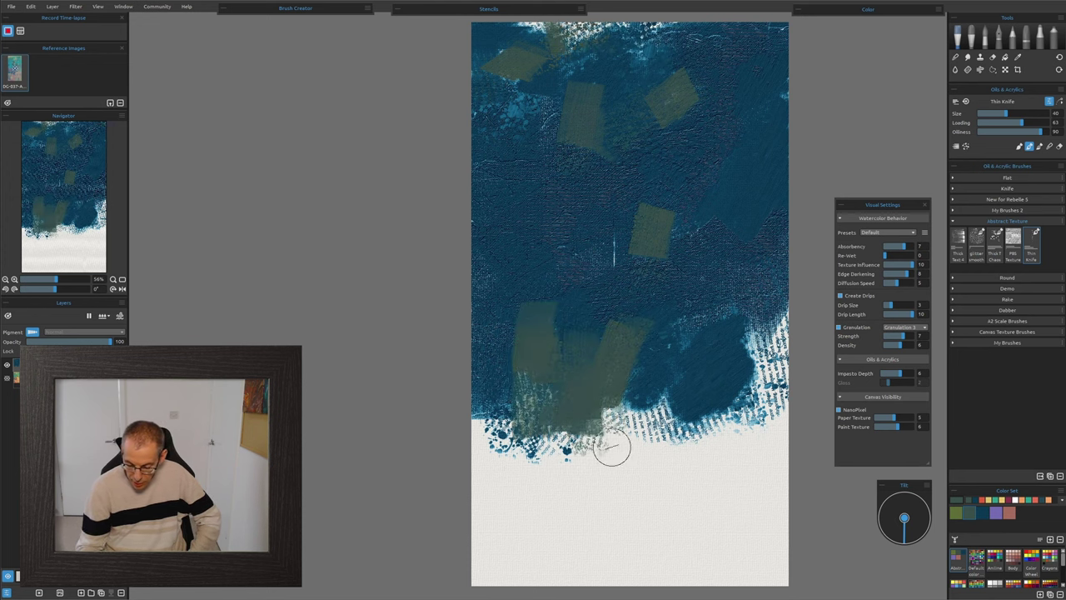
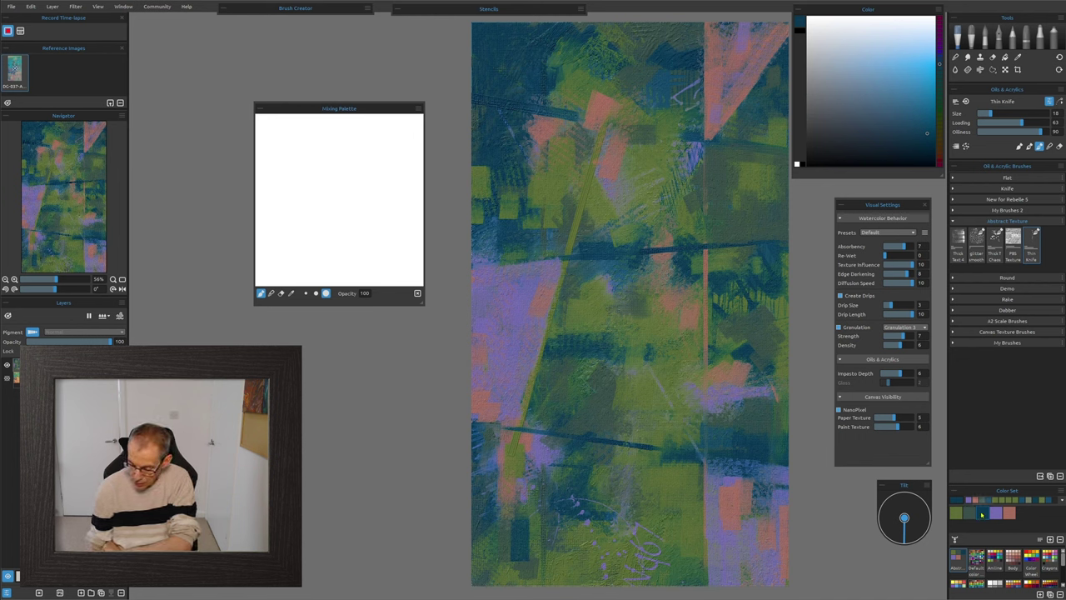
Cover the whole mixing palette with dark blue and paint an olive green swatch on it with the medium brush size.
mouse_move(317, 200)
left_mouse_down()
mouse_move(316, 215)
mouse_move(277, 138)
mouse_move(259, 125)
mouse_move(278, 281)
mouse_move(305, 250)
mouse_move(327, 250)
mouse_move(356, 279)
mouse_move(398, 265)
mouse_move(417, 242)
mouse_move(418, 125)
mouse_move(288, 116)
left_mouse_up()
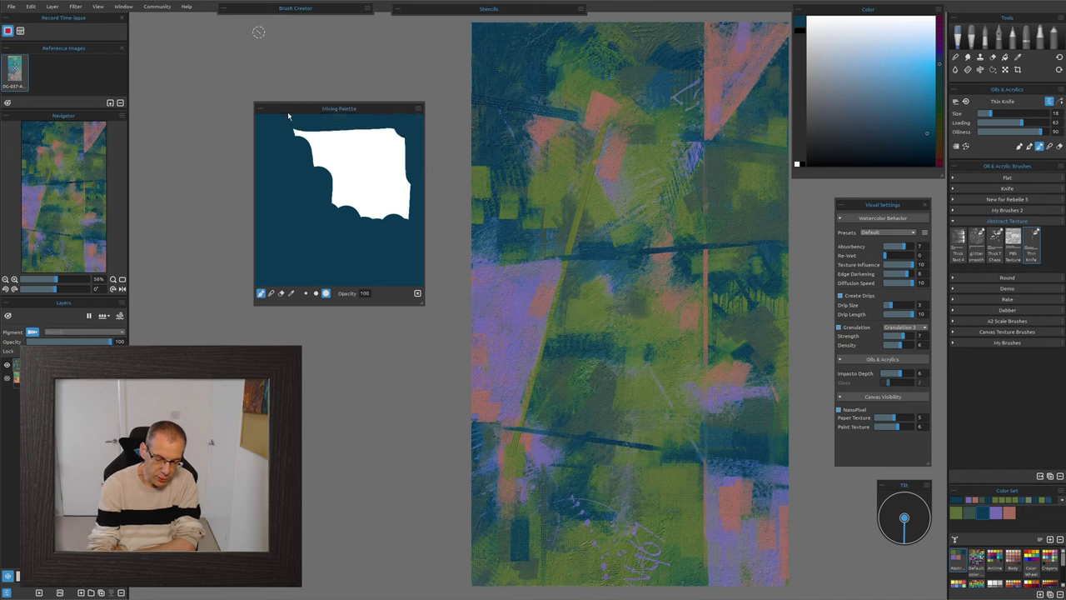
mouse_move(314, 160)
left_mouse_down()
mouse_move(352, 171)
mouse_move(403, 147)
left_mouse_up()
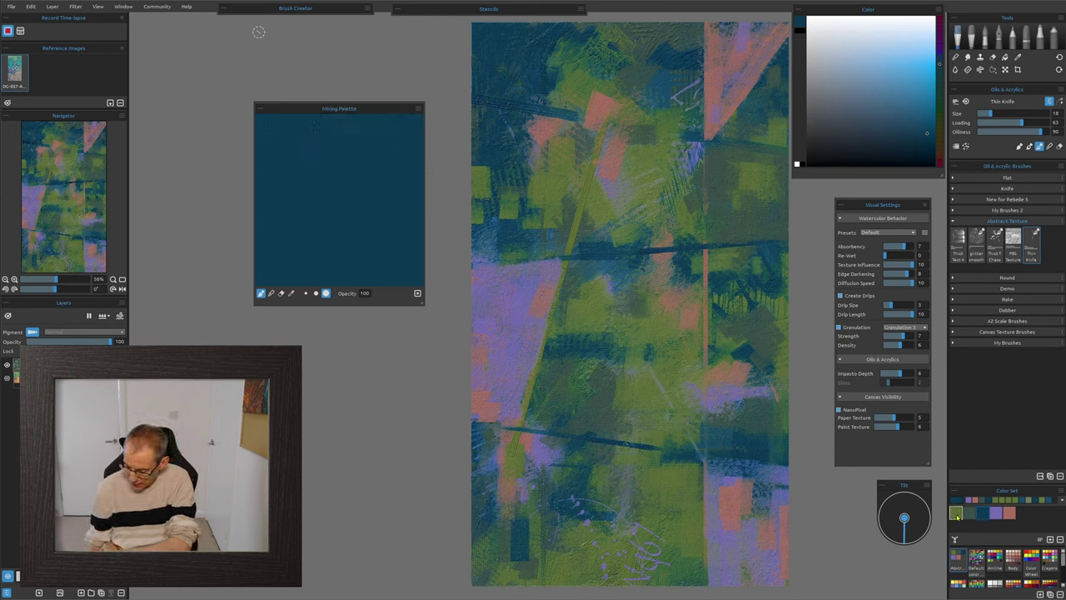
left_click(958, 513)
left_click(316, 293)
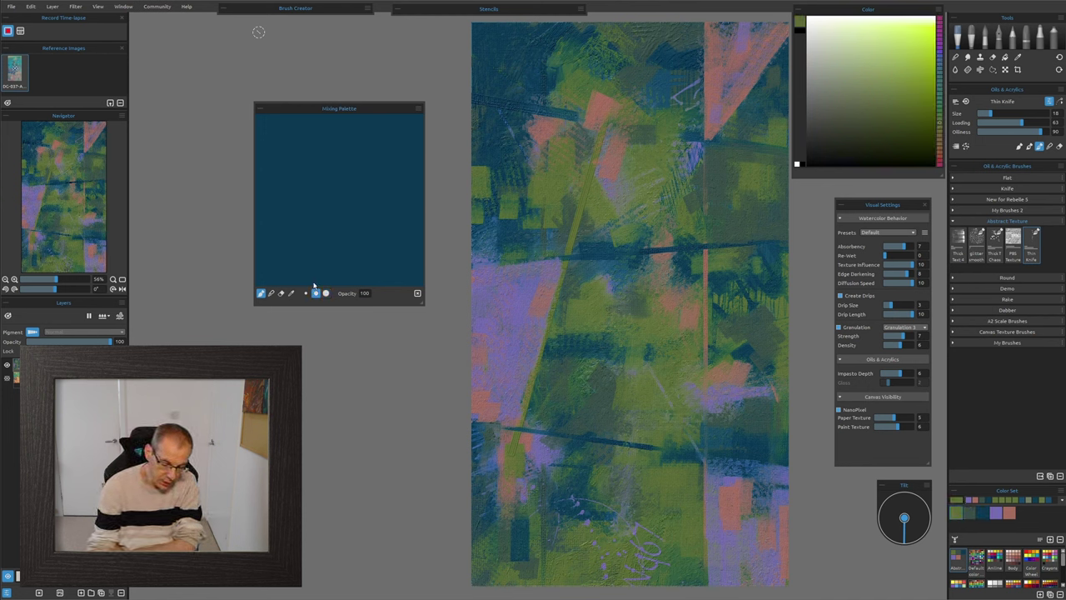
mouse_move(269, 150)
left_mouse_down()
mouse_move(283, 144)
mouse_move(275, 167)
mouse_move(288, 178)
left_mouse_up()
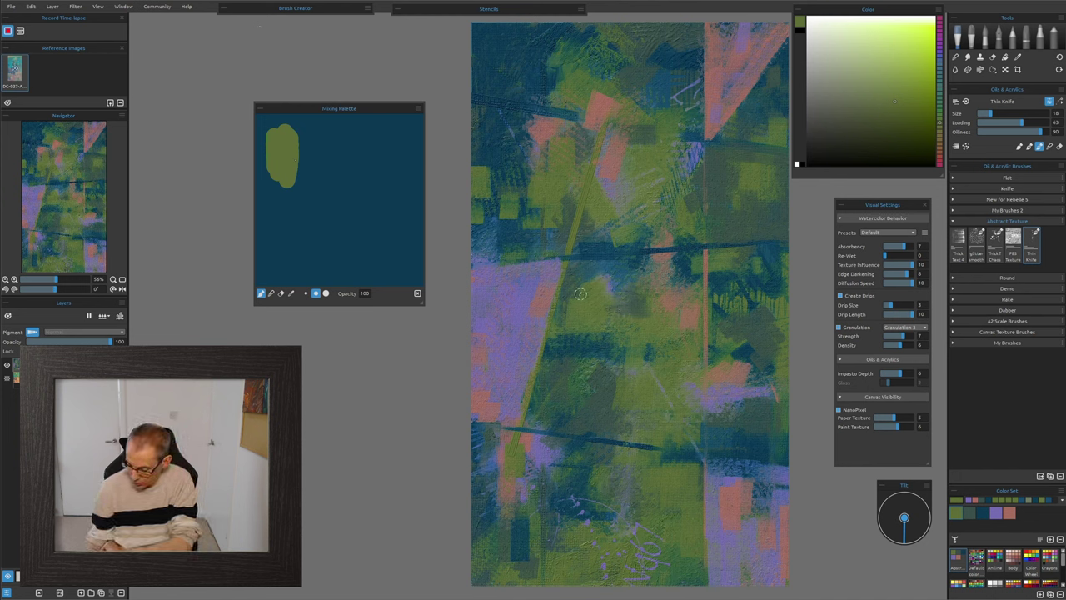
Paint a muted reddish-brown swatch beside the olive green one on the mixing palette, lightening the shade until it fits.
left_click(969, 515)
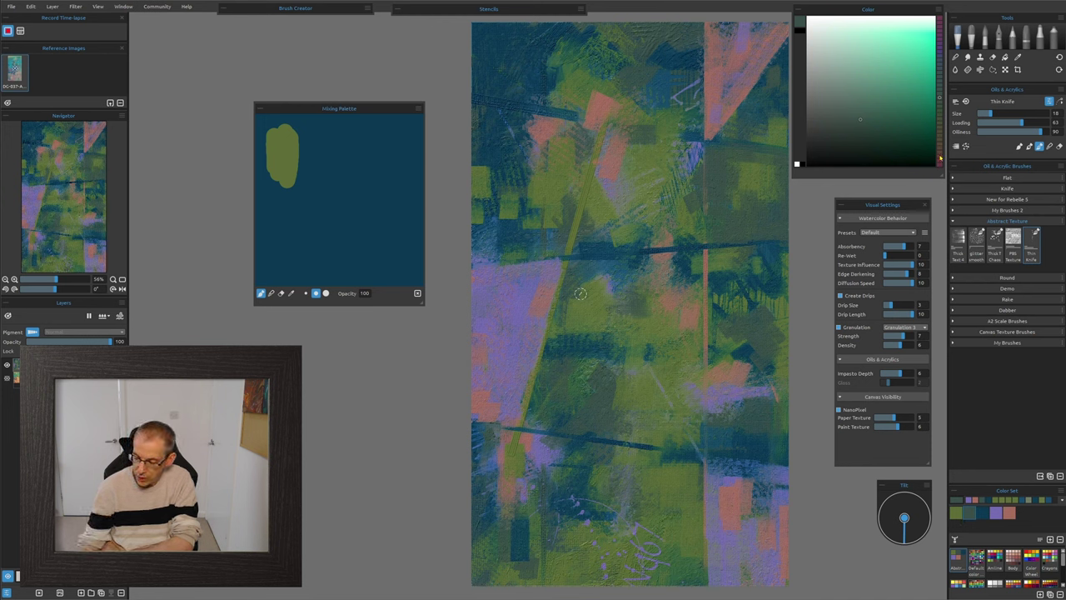
left_click(940, 156)
left_click(846, 129)
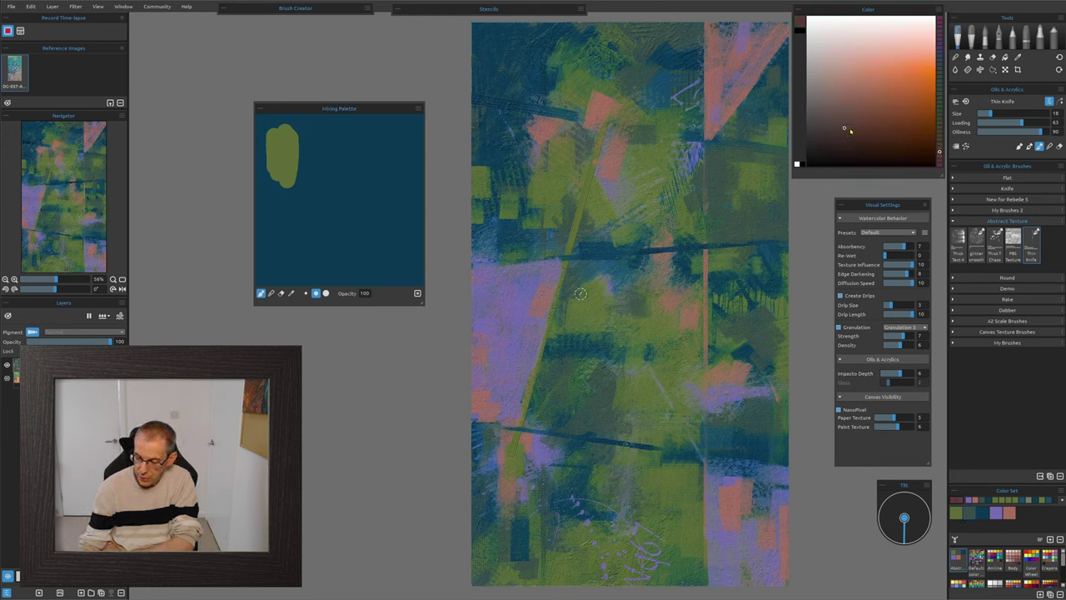
mouse_move(318, 143)
left_mouse_down()
mouse_move(318, 132)
mouse_move(315, 177)
left_mouse_up()
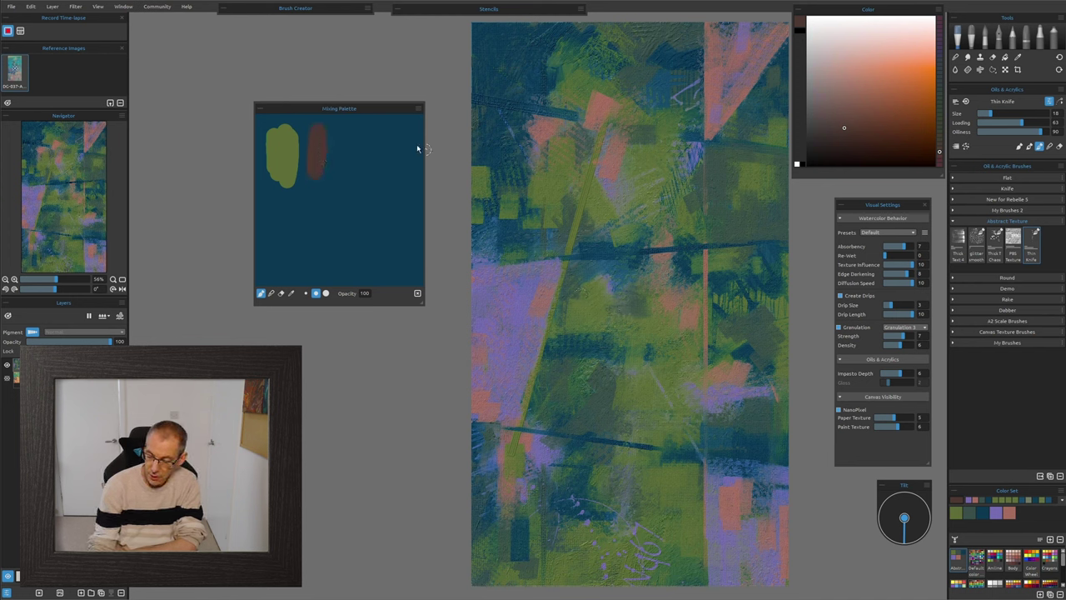
left_click(844, 122)
left_click_drag(316, 139, 308, 177)
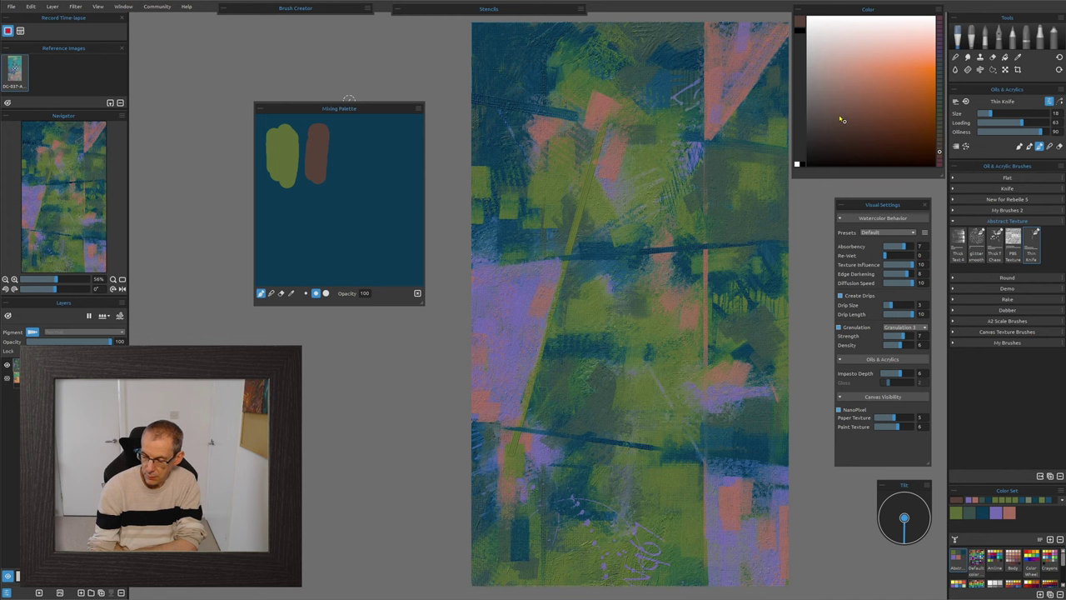
left_click(837, 115)
mouse_move(317, 135)
left_mouse_down()
mouse_move(311, 177)
mouse_move(321, 135)
mouse_move(331, 162)
mouse_move(314, 146)
left_mouse_up()
left_click(848, 112)
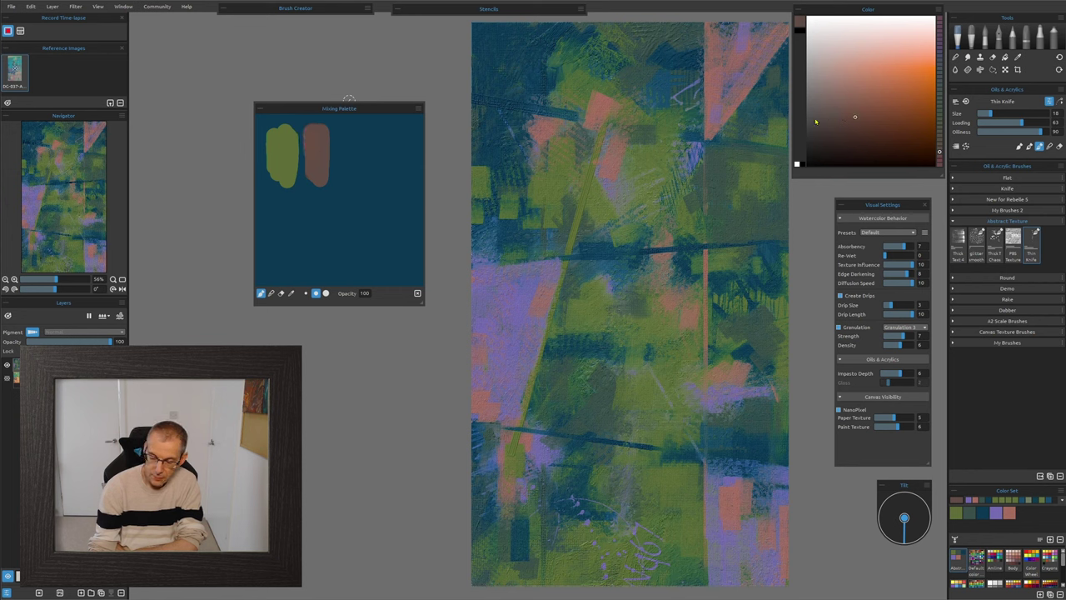
mouse_move(313, 149)
left_mouse_down()
mouse_move(311, 174)
mouse_move(320, 165)
mouse_move(330, 180)
mouse_move(329, 135)
left_mouse_up()
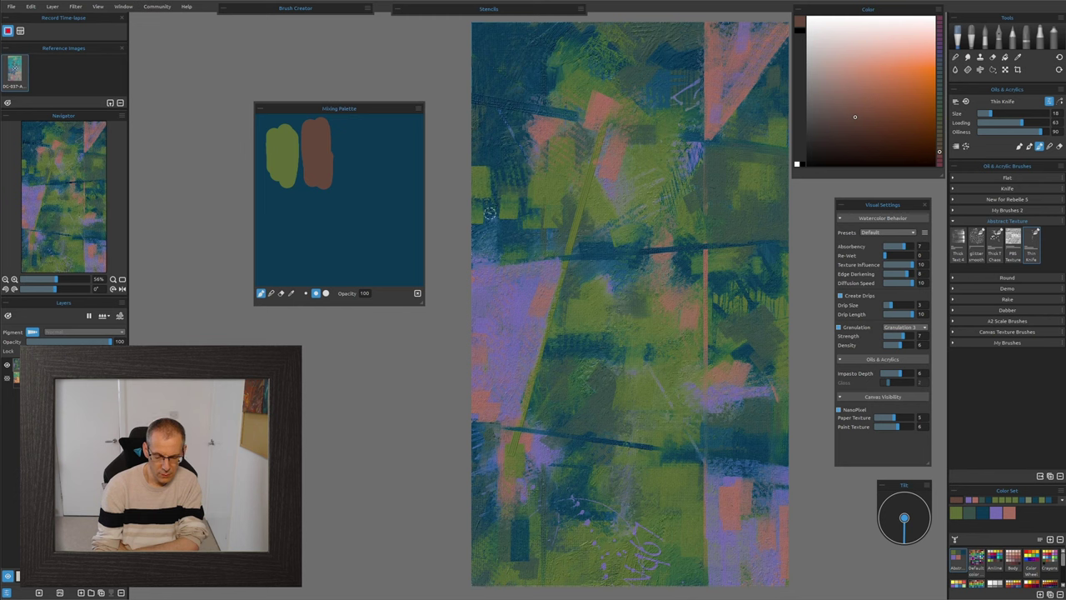
Try a saturated crimson swatch beside the brown one on the mixing palette, in a darker and a lighter shade.
left_click(1009, 512)
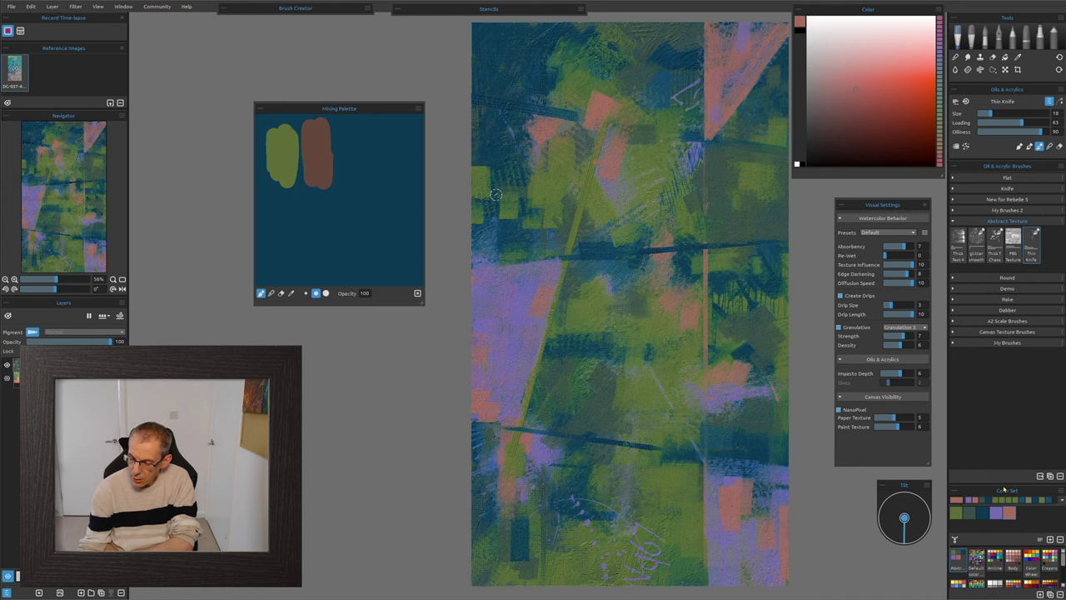
left_click(939, 162)
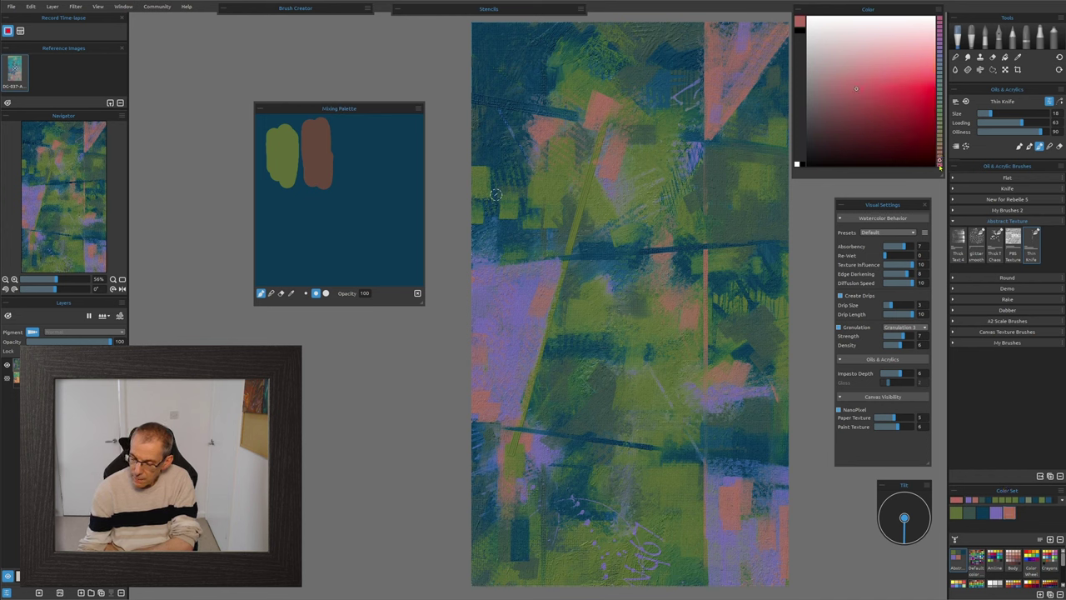
left_click(940, 157)
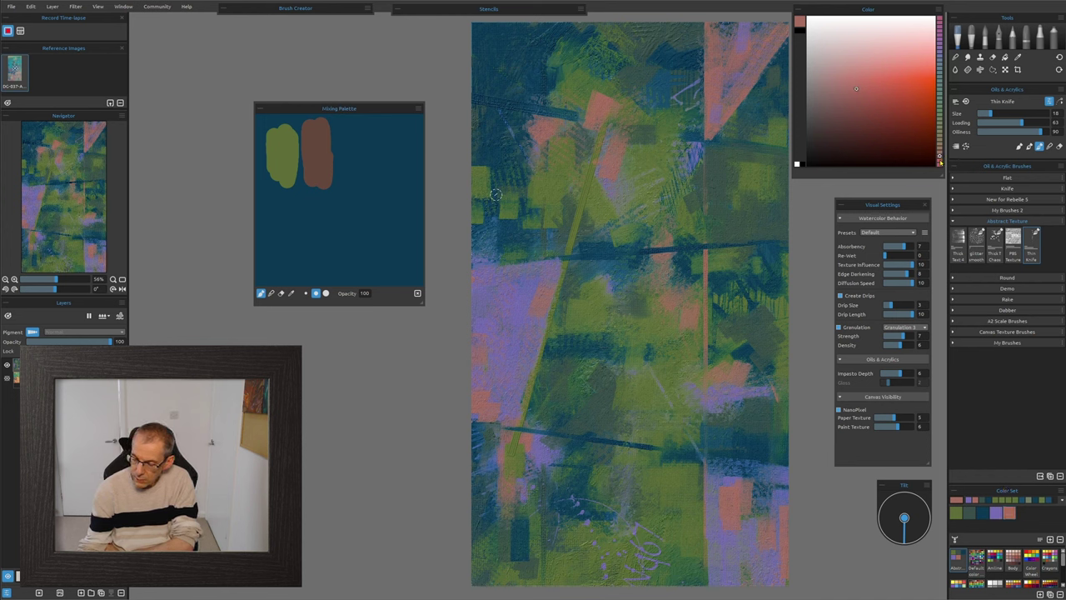
left_click(941, 162)
left_click(892, 101)
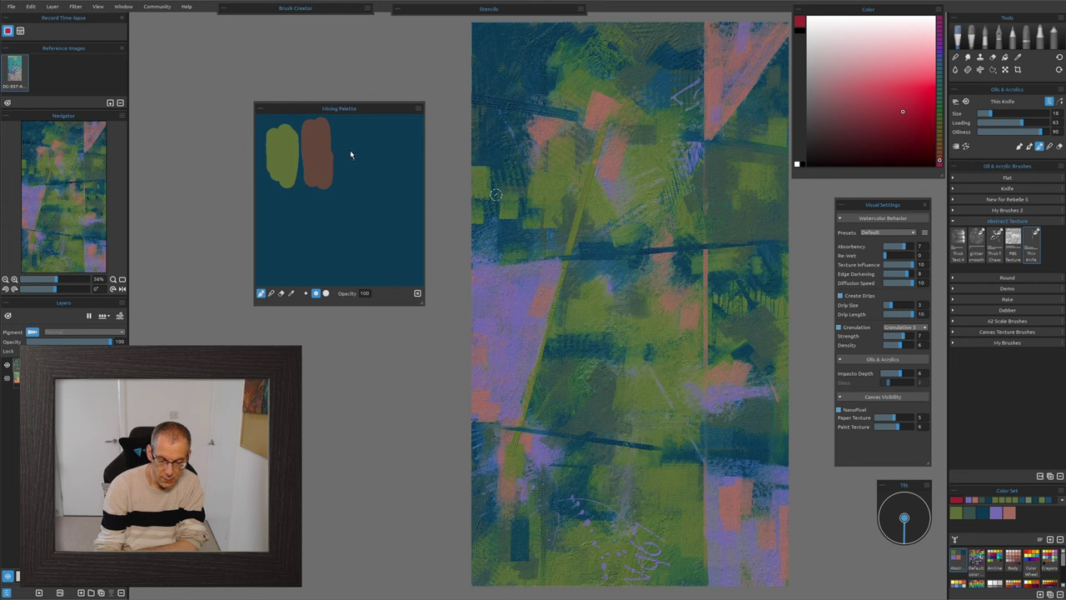
left_click_drag(342, 140, 349, 155)
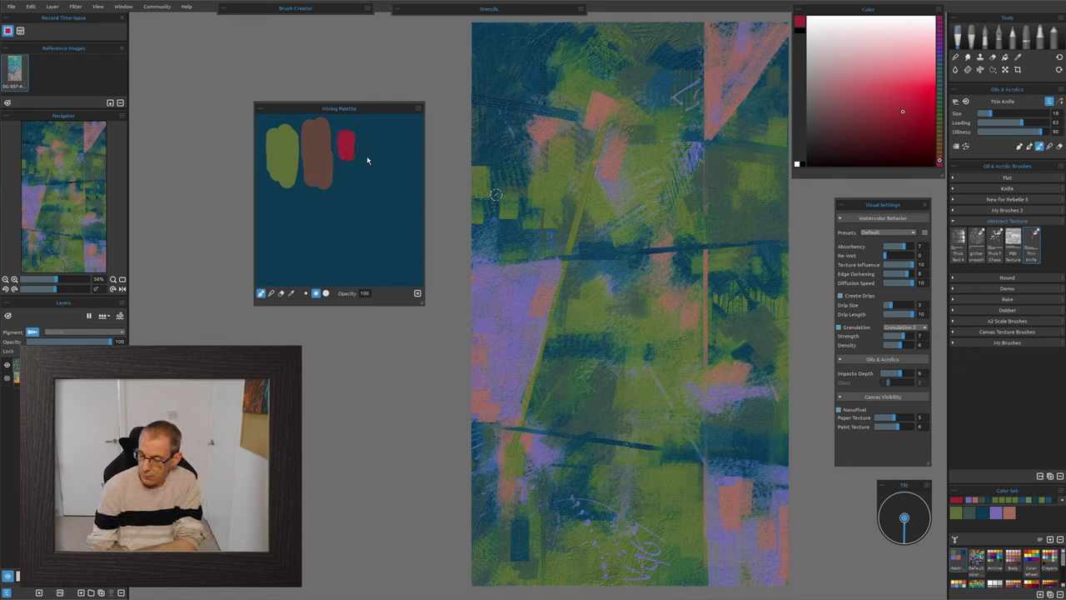
left_click(901, 100)
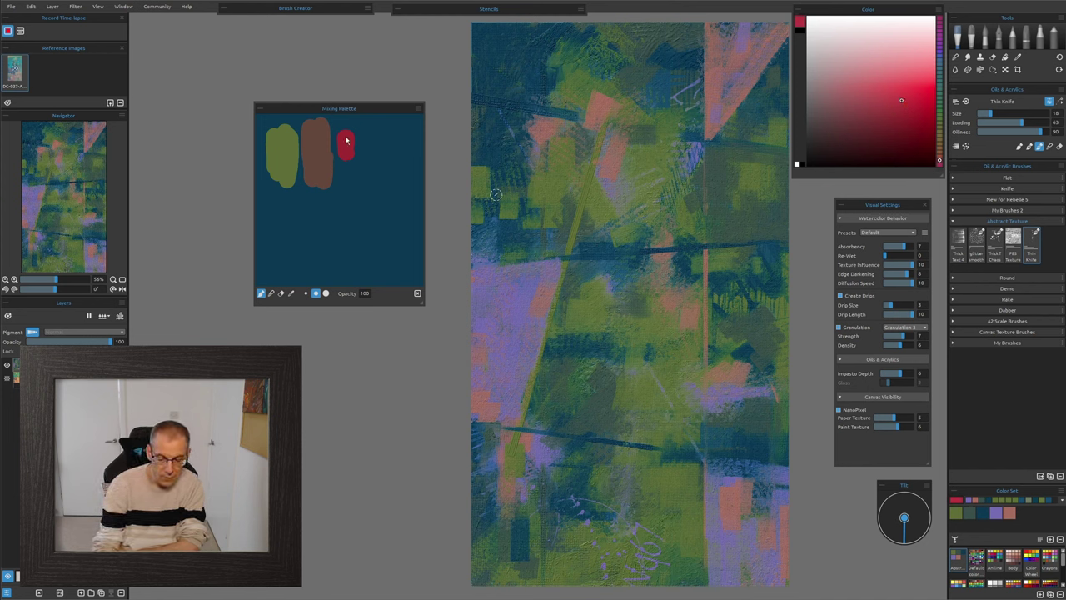
left_click_drag(346, 140, 360, 143)
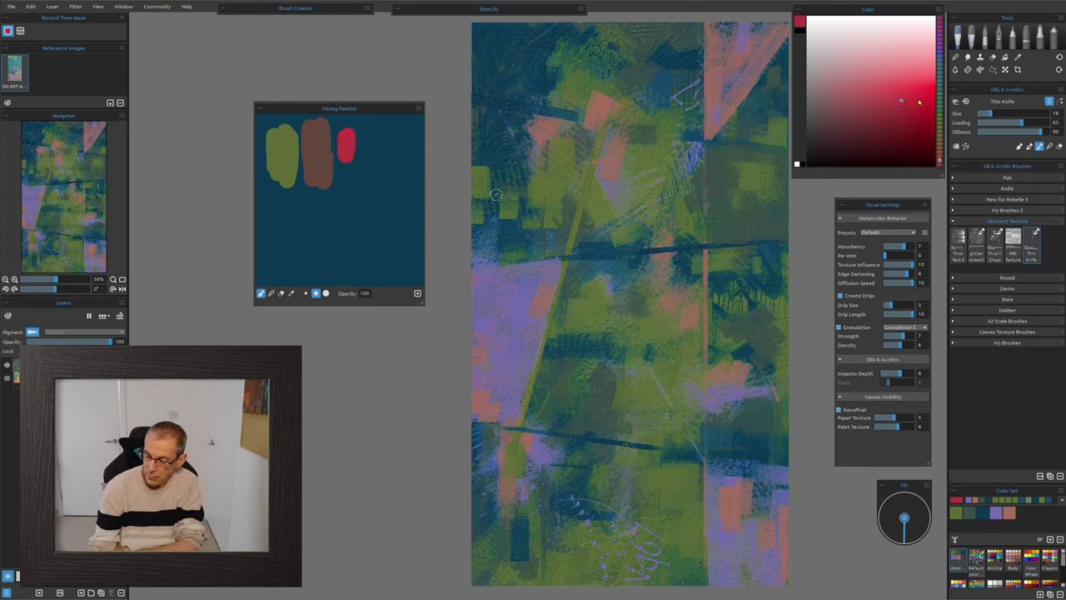
Shift the hue to orange and paint over the crimson swatch, adjusting the shade and enlarging it to a burnt orange patch.
left_click_drag(940, 160, 940, 154)
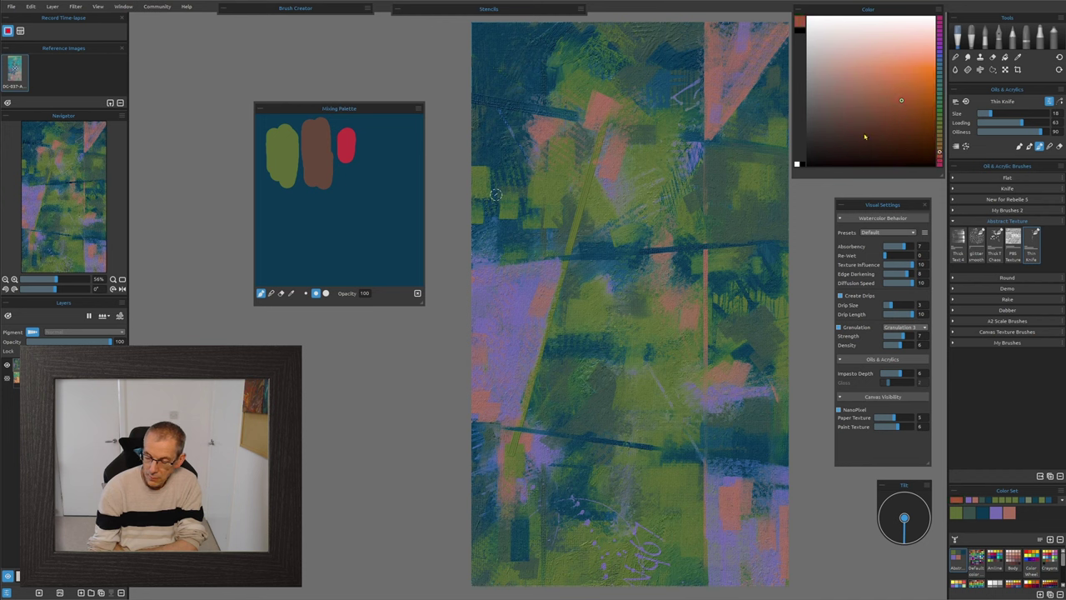
mouse_move(344, 146)
left_mouse_down()
mouse_move(345, 160)
mouse_move(353, 129)
mouse_move(353, 162)
left_mouse_up()
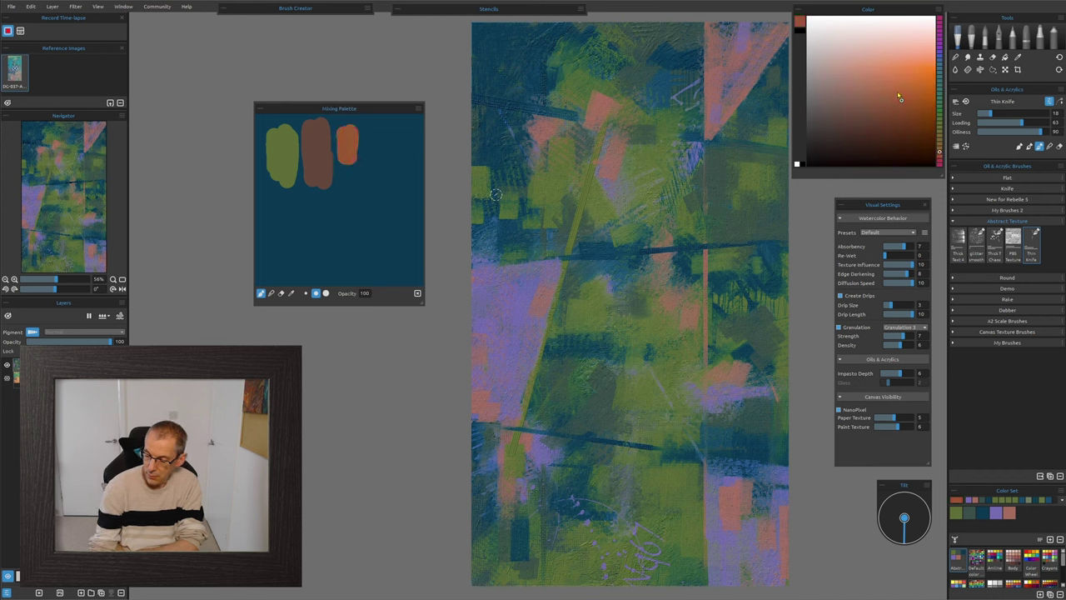
left_click(900, 92)
mouse_move(346, 150)
left_mouse_down()
mouse_move(347, 136)
mouse_move(346, 167)
mouse_move(358, 127)
mouse_move(351, 182)
left_mouse_up()
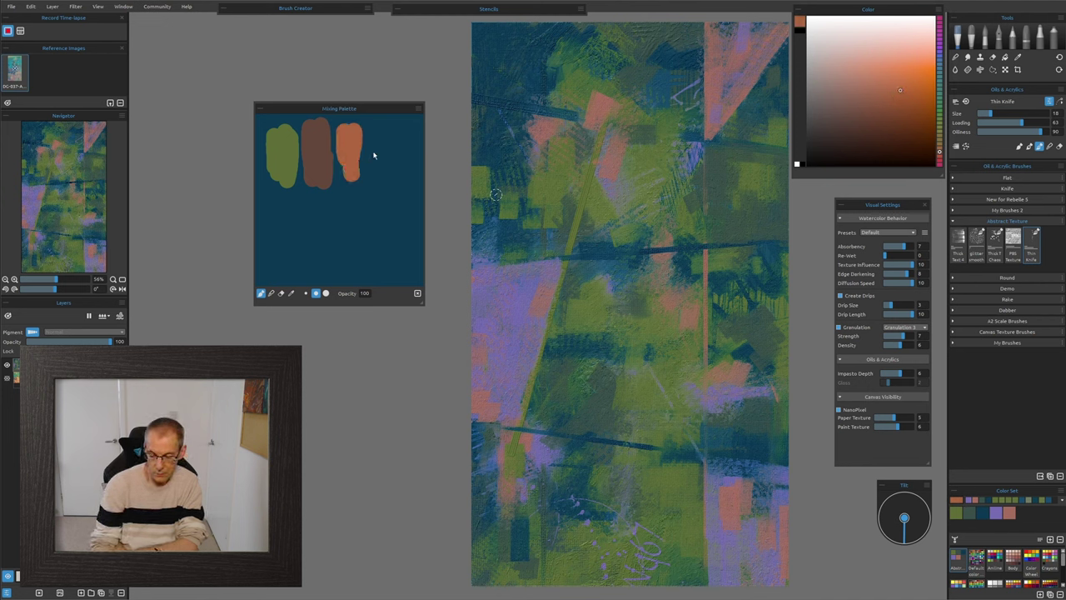
left_click(341, 144, "alt")
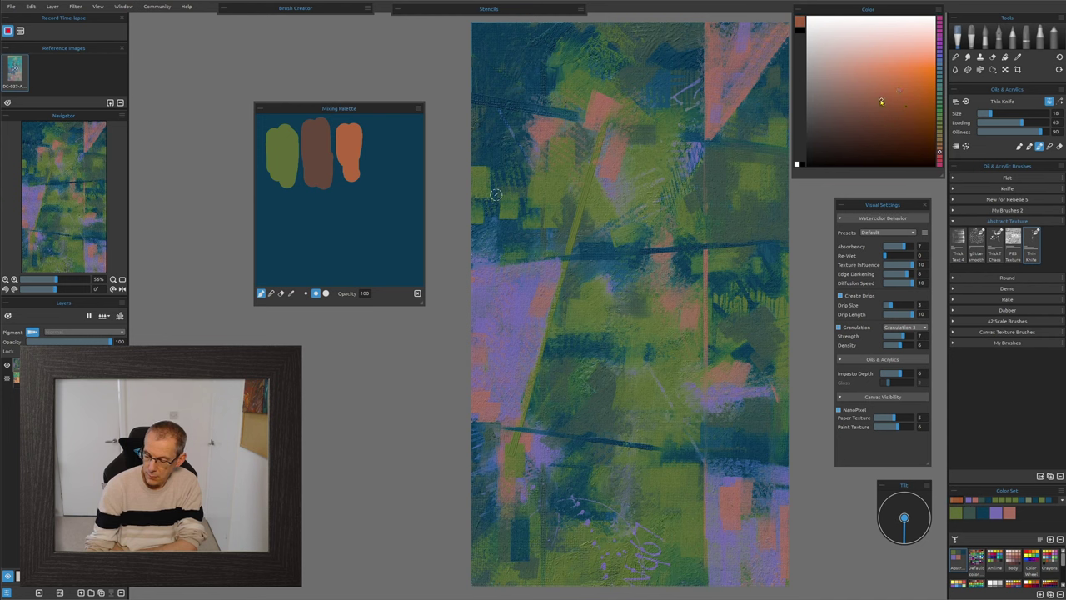
mouse_move(340, 141)
left_mouse_down()
mouse_move(347, 159)
mouse_move(357, 133)
mouse_move(365, 152)
left_mouse_up()
left_click(349, 144, "alt")
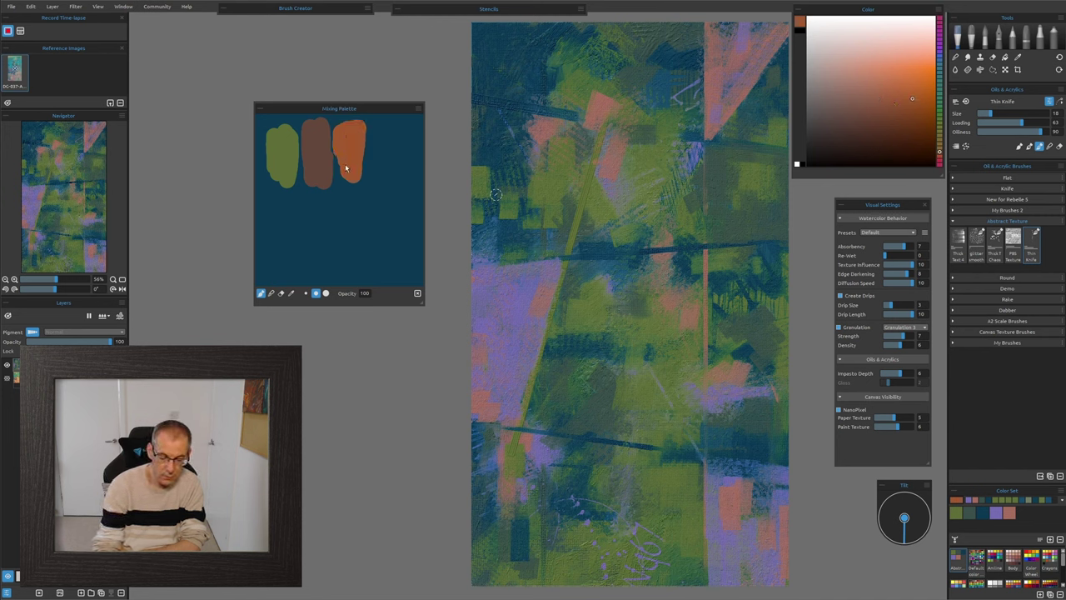
left_click_drag(341, 166, 360, 163)
left_click_drag(360, 123, 370, 171)
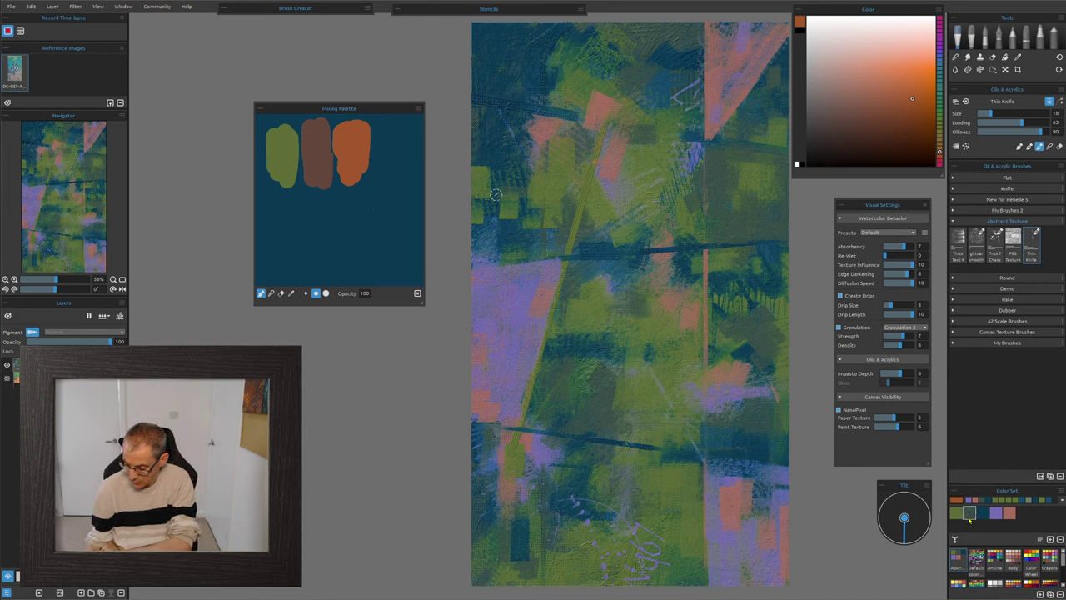
Paint a muted grey-violet band beneath the three swatches on the mixing palette, starting from the saved violet and darkening the shade until it fits.
left_click(996, 513)
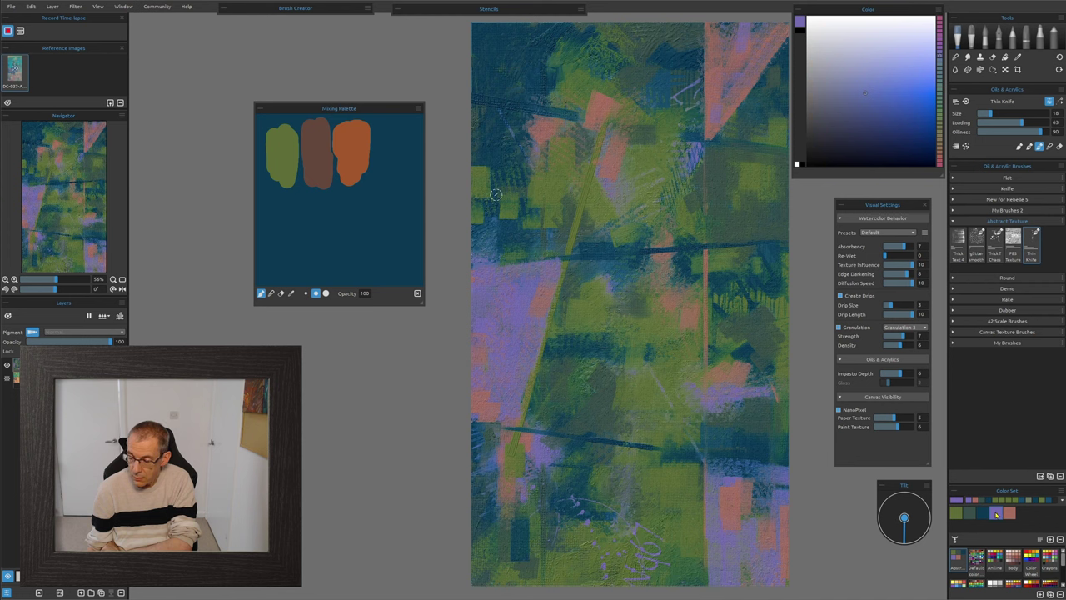
left_click(827, 83)
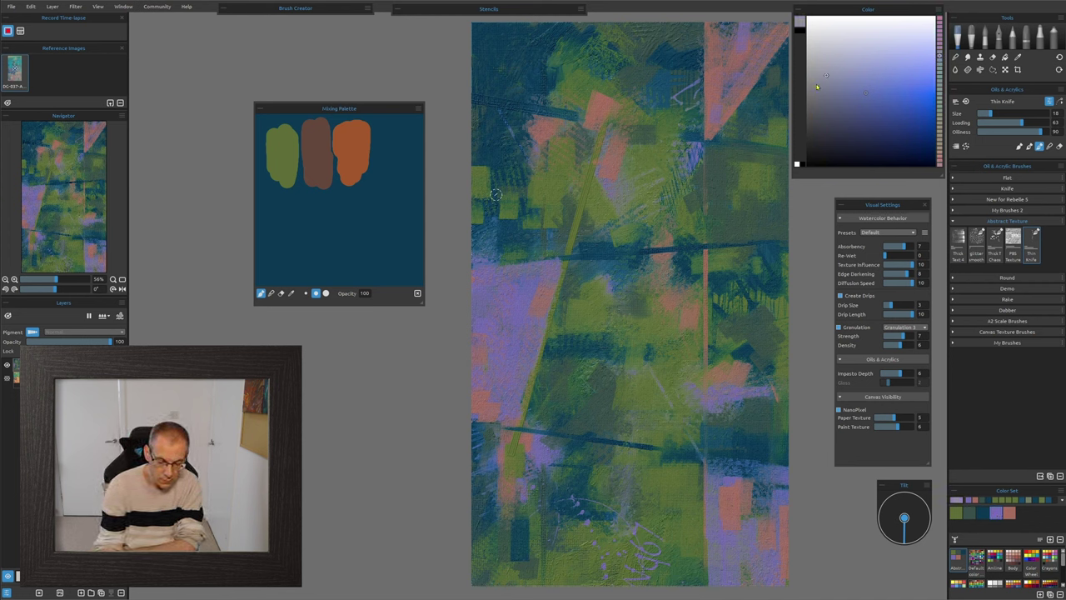
mouse_move(347, 194)
left_mouse_down()
mouse_move(279, 189)
mouse_move(353, 190)
left_mouse_up()
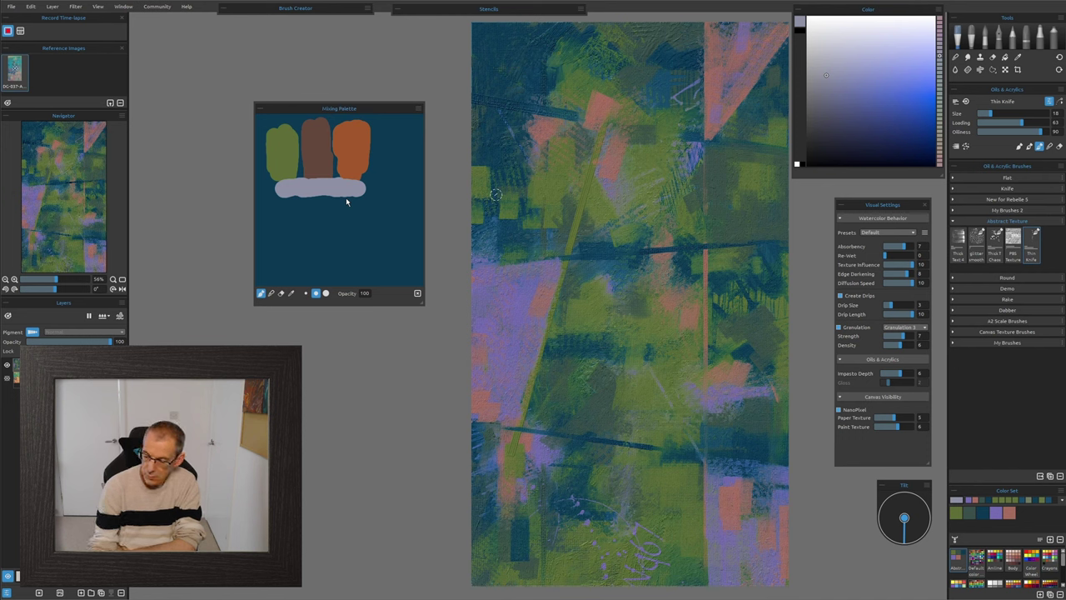
left_click(821, 83)
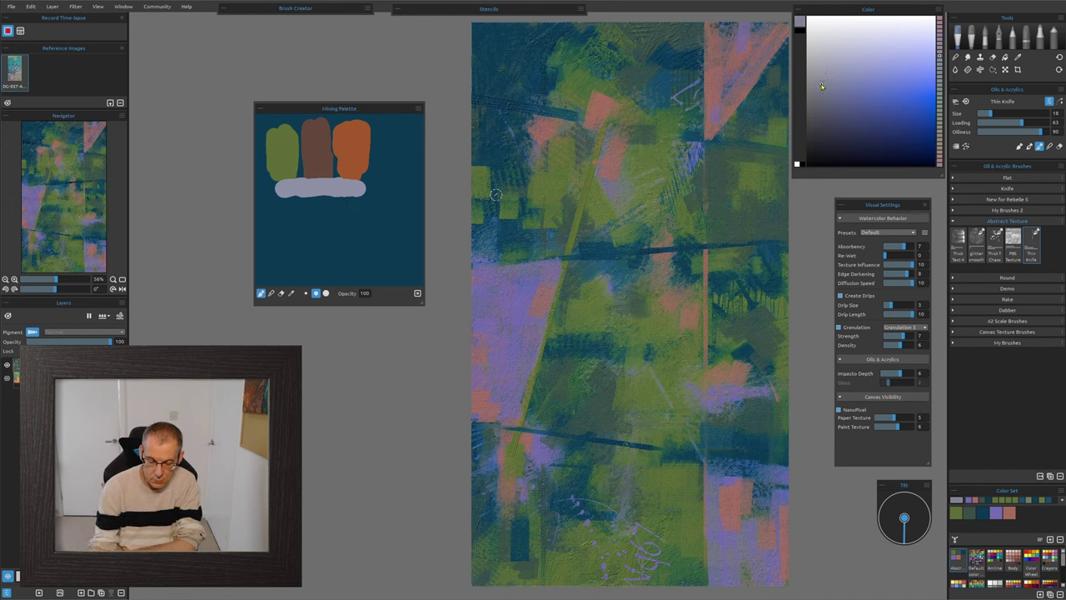
mouse_move(359, 193)
left_mouse_down()
mouse_move(271, 188)
mouse_move(361, 187)
left_mouse_up()
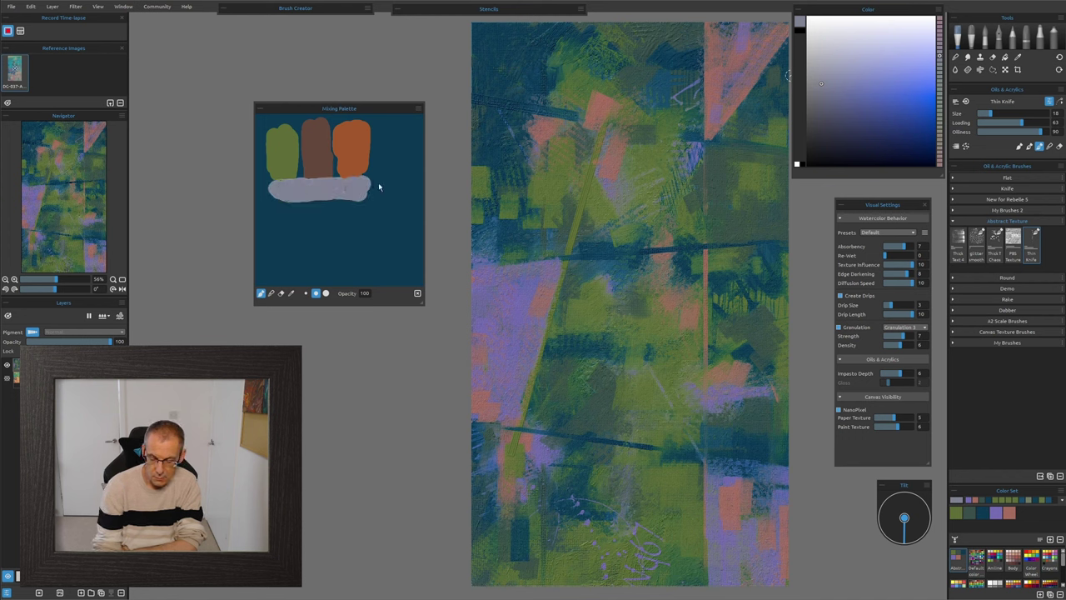
left_click(820, 94)
mouse_move(364, 197)
left_mouse_down()
mouse_move(285, 191)
mouse_move(367, 180)
mouse_move(313, 192)
mouse_move(375, 193)
left_mouse_up()
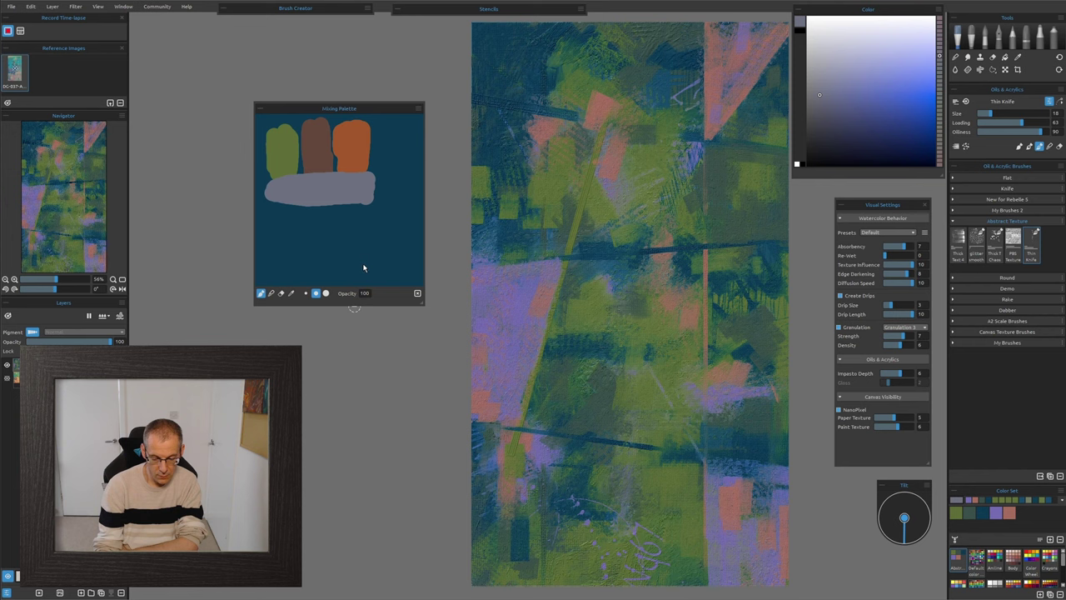
Blend the edges of the green, brown, orange and grey-violet swatches into each other and the dark blue background on the mixing palette.
left_click(270, 292)
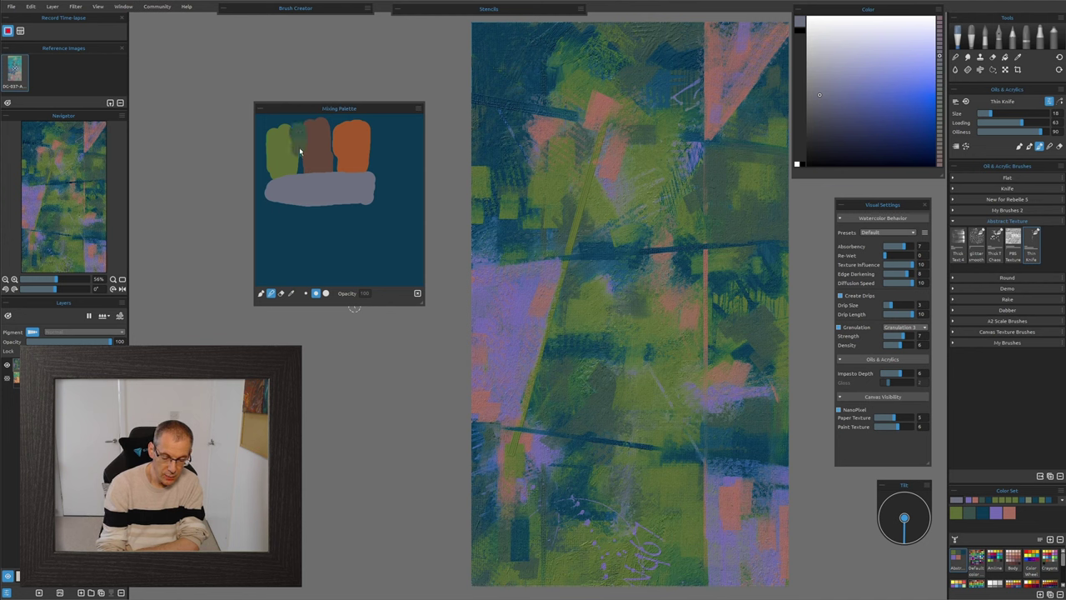
mouse_move(299, 147)
left_mouse_down()
mouse_move(292, 179)
mouse_move(338, 179)
mouse_move(329, 167)
mouse_move(344, 152)
mouse_move(339, 171)
mouse_move(330, 151)
mouse_move(372, 138)
mouse_move(365, 153)
mouse_move(359, 131)
mouse_move(377, 184)
left_mouse_up()
mouse_move(376, 188)
left_mouse_down()
mouse_move(351, 199)
mouse_move(374, 203)
mouse_move(383, 190)
left_mouse_up()
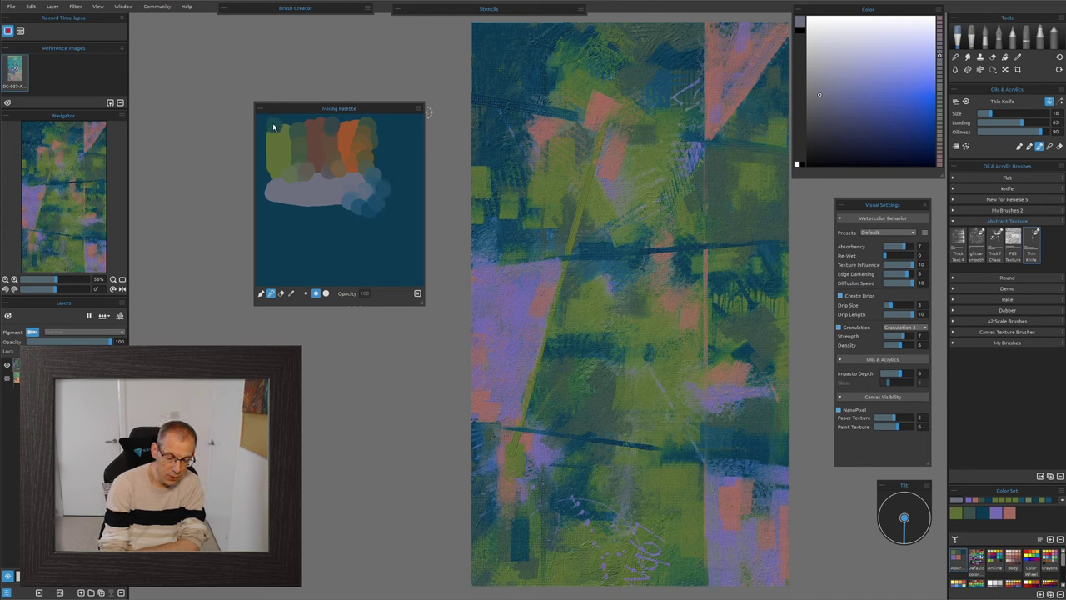